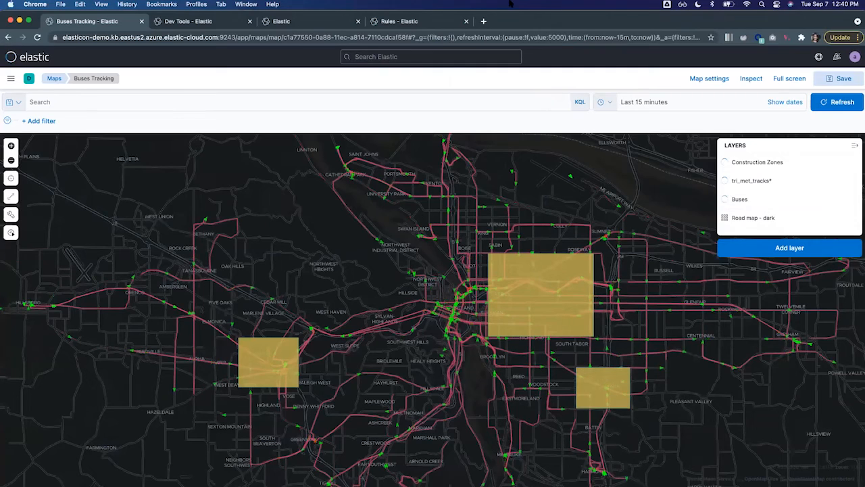
Examine the tri_met_tracks_demo index mapping in the Dev Tools console and return to the Buses Tracking map.
mouse_move(494, 244)
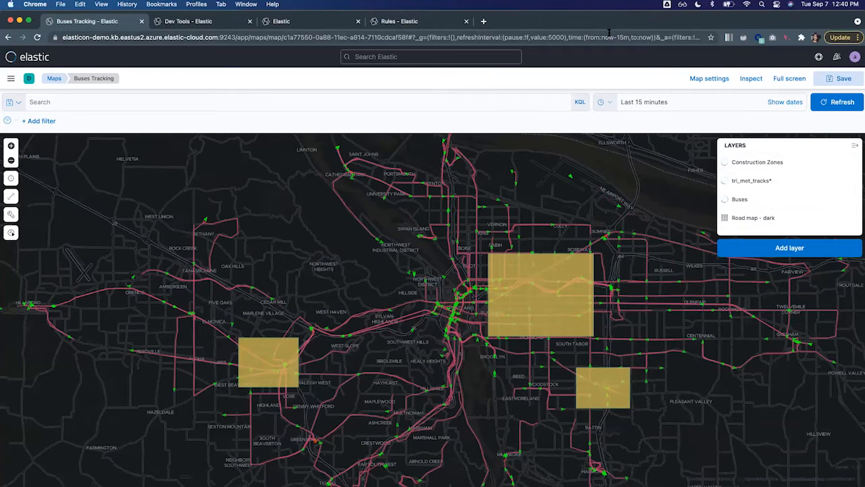
left_click(192, 24)
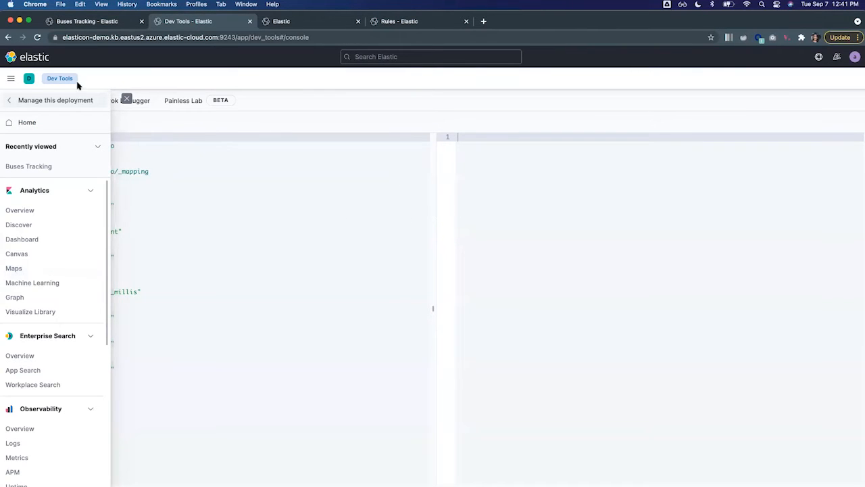
left_click(11, 80)
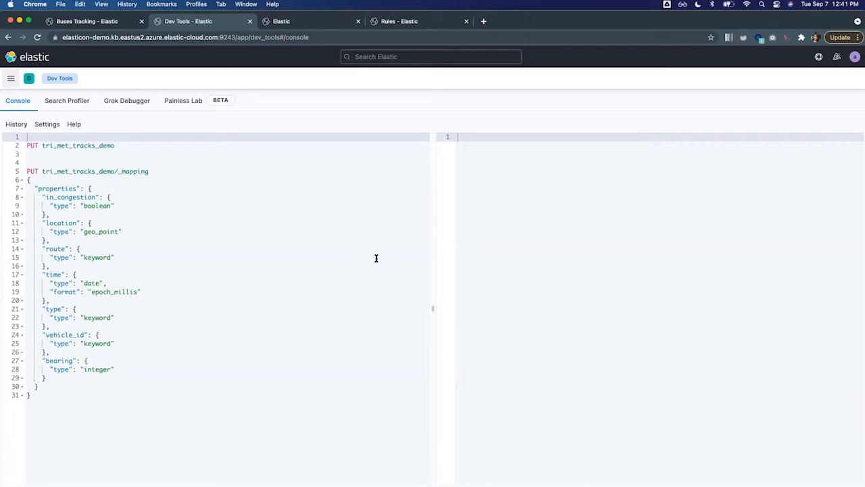
left_click(73, 25)
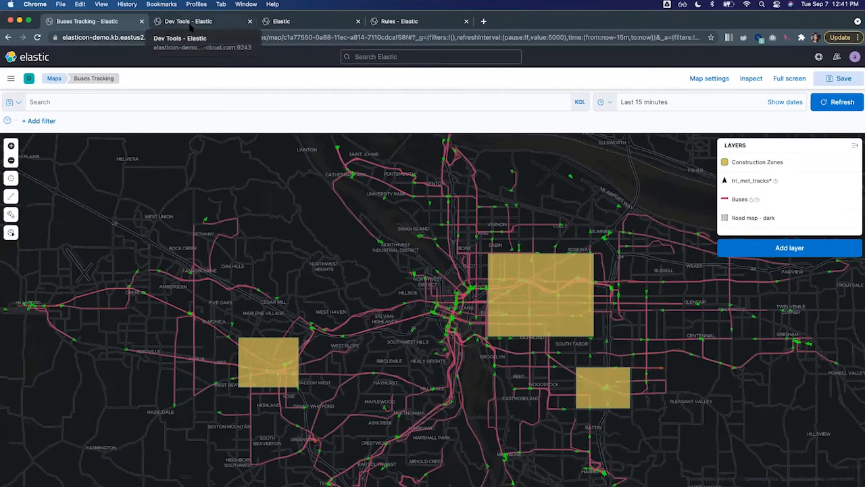
In the new blank map, set the base layer's tile service to Road map - dark and save the layer.
left_click(336, 22)
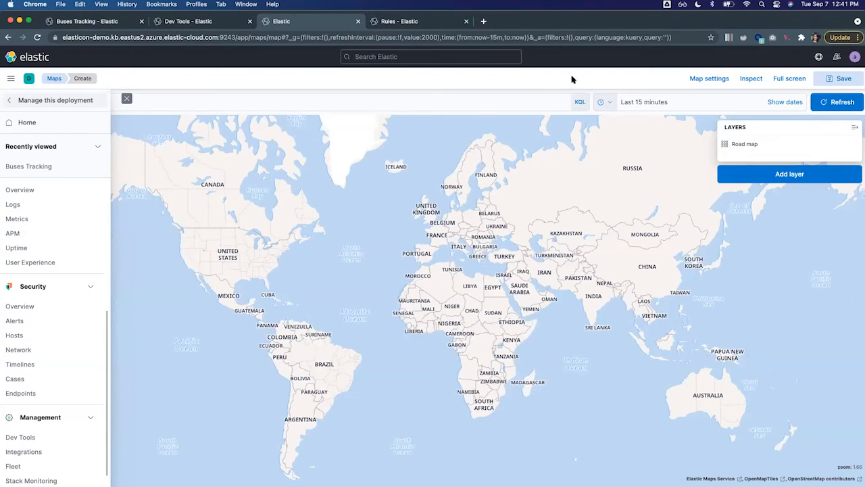
left_click(537, 81)
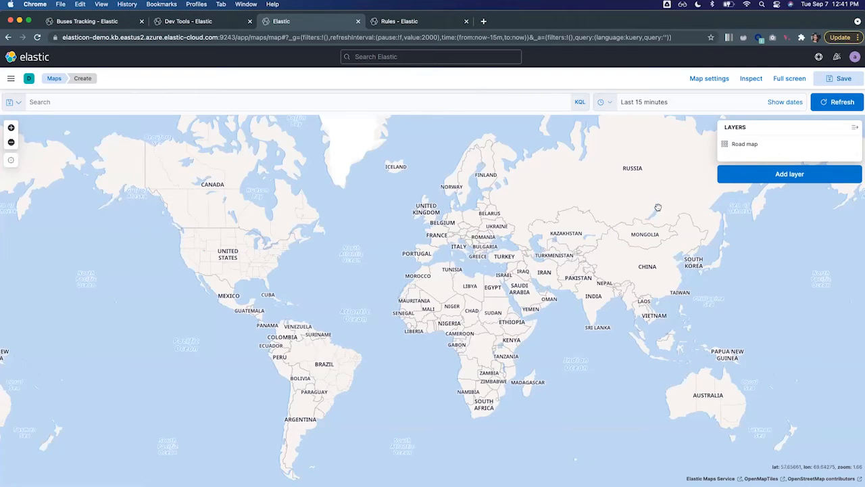
left_click(744, 145)
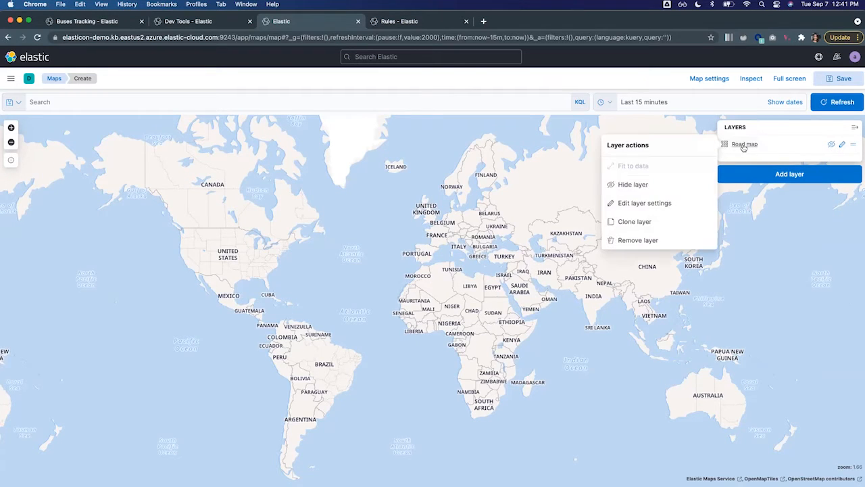
left_click(657, 205)
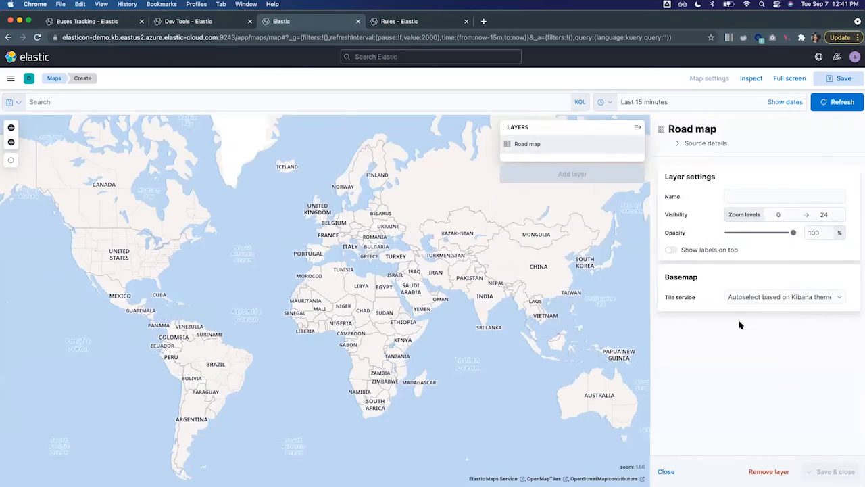
left_click(767, 298)
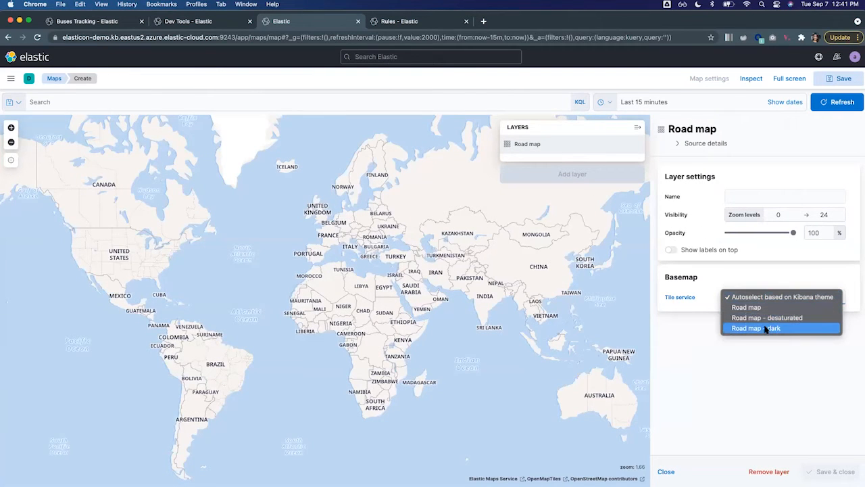
left_click(766, 329)
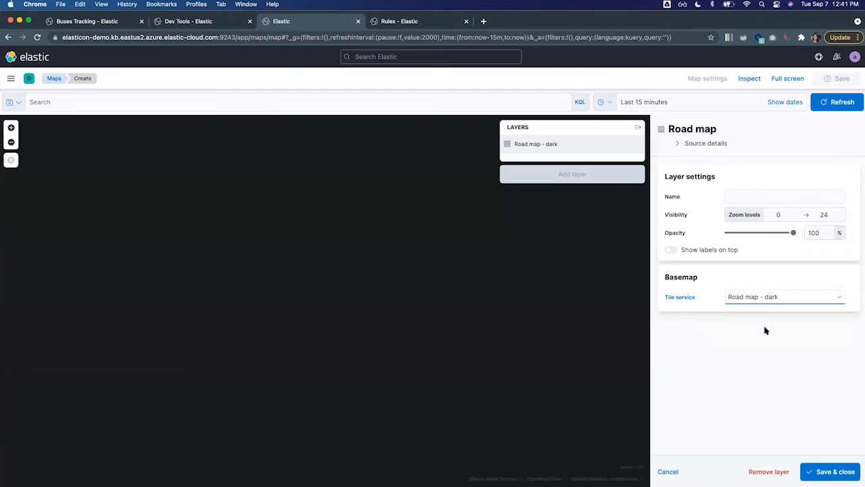
left_click(836, 471)
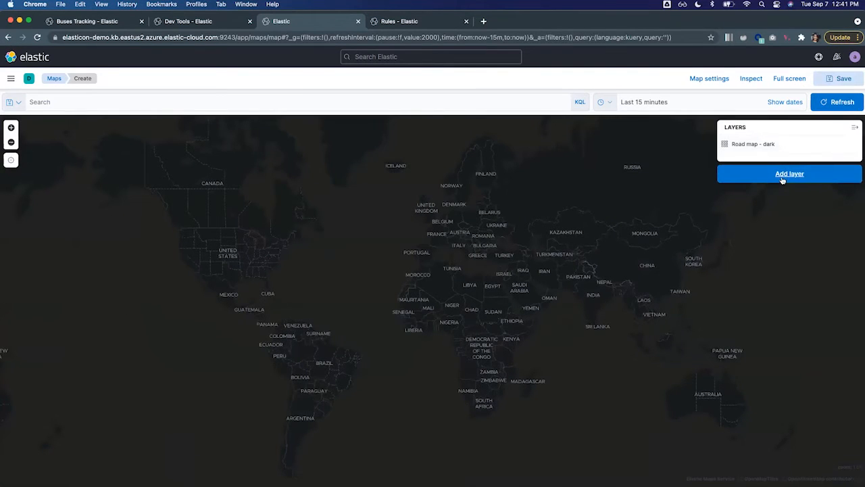
Start a new Tracks layer based on the tri_met_tracks* index pattern.
left_click(784, 177)
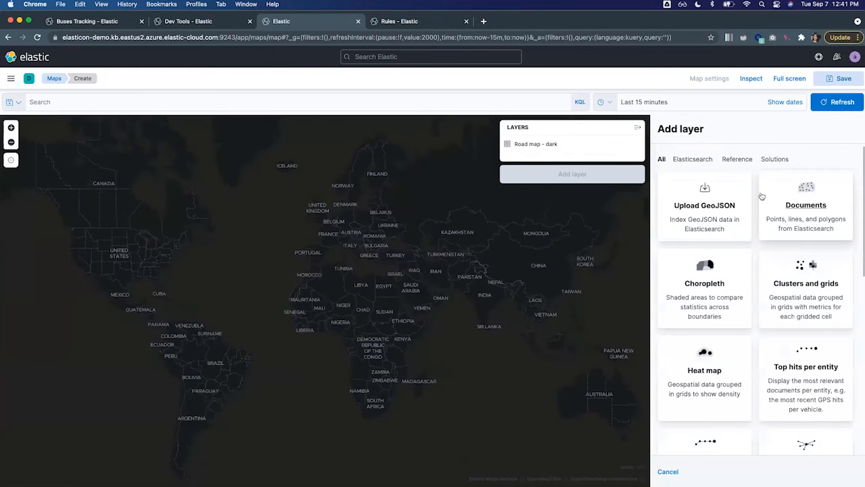
scroll(798, 241, "down", 4)
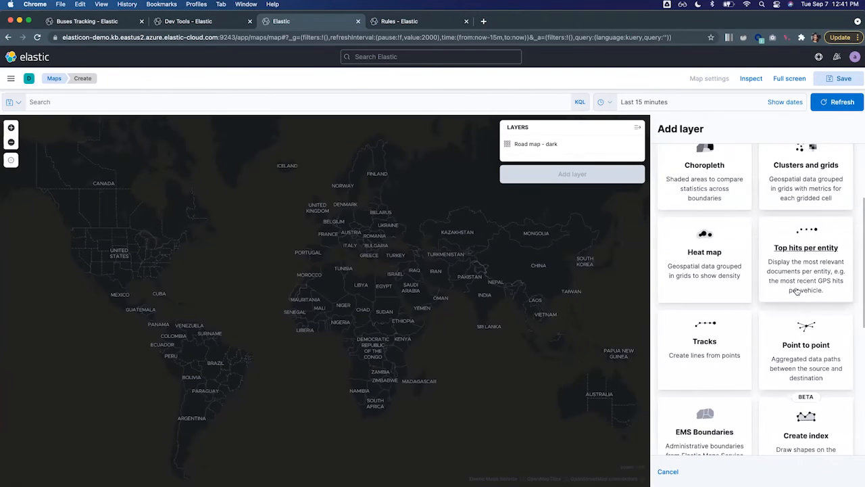
scroll(793, 291, "down", 2)
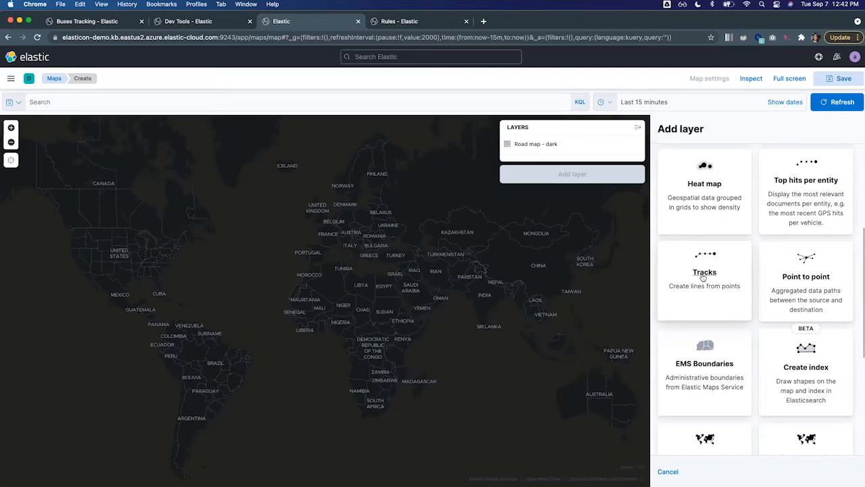
left_click(703, 277)
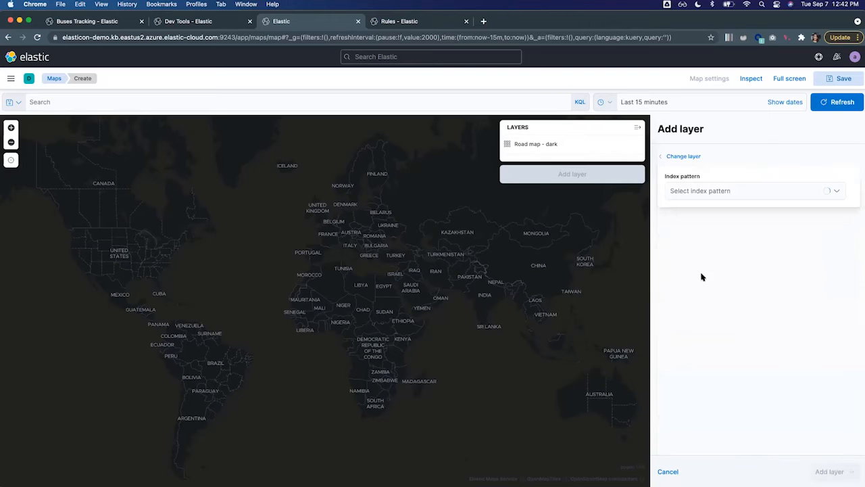
left_click(727, 192)
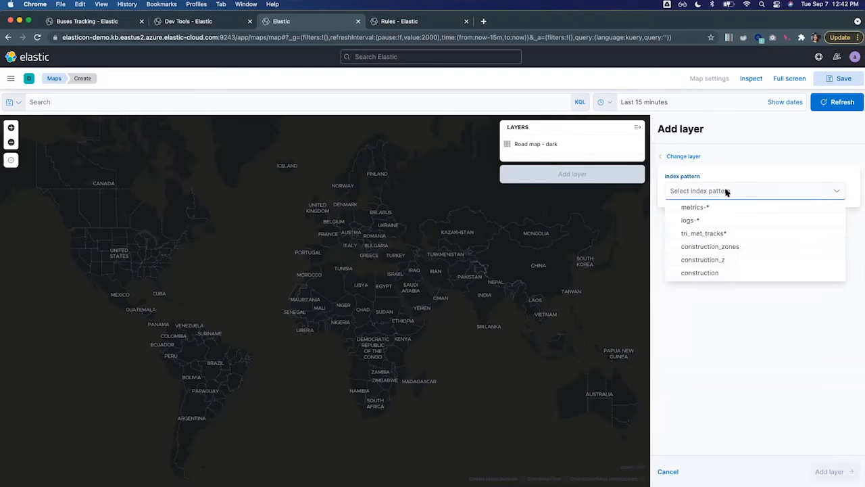
left_click(712, 235)
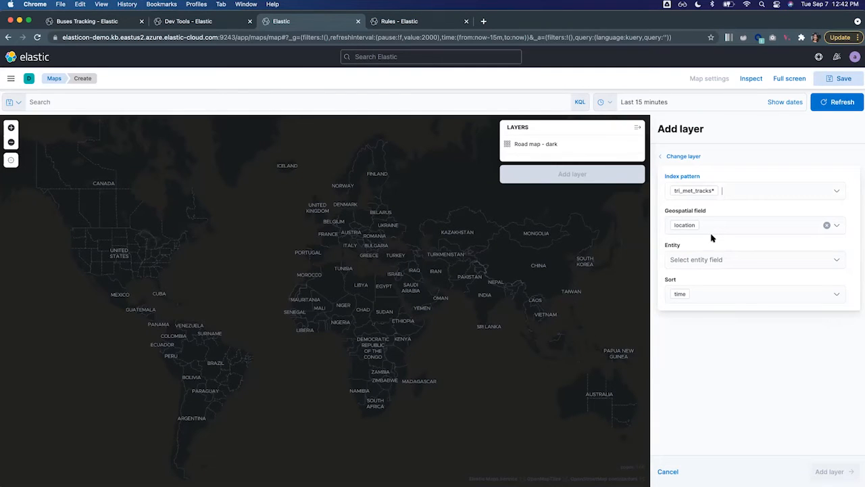
Set vehicle_id as the entity for the tracks and add the layer to the map.
left_click(834, 262)
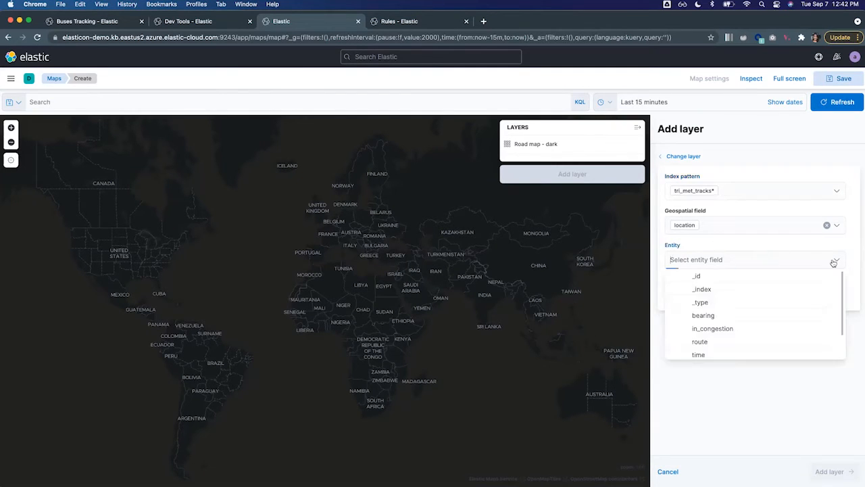
scroll(771, 338, "down", 2)
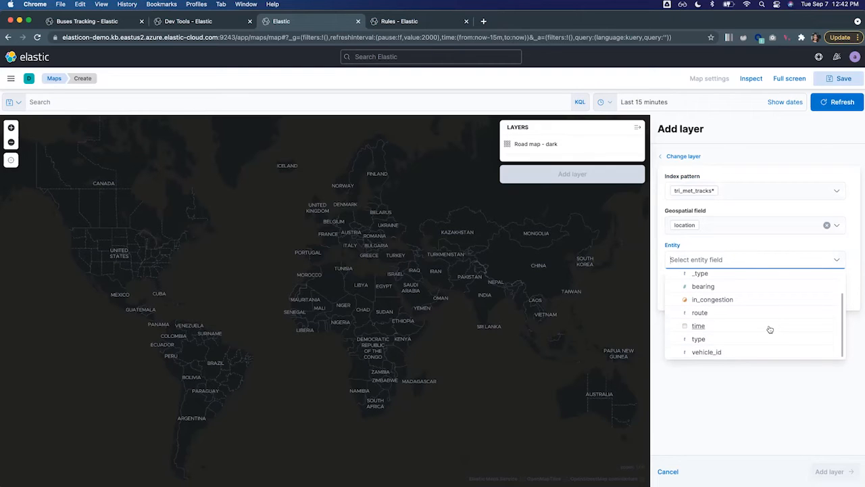
left_click(718, 352)
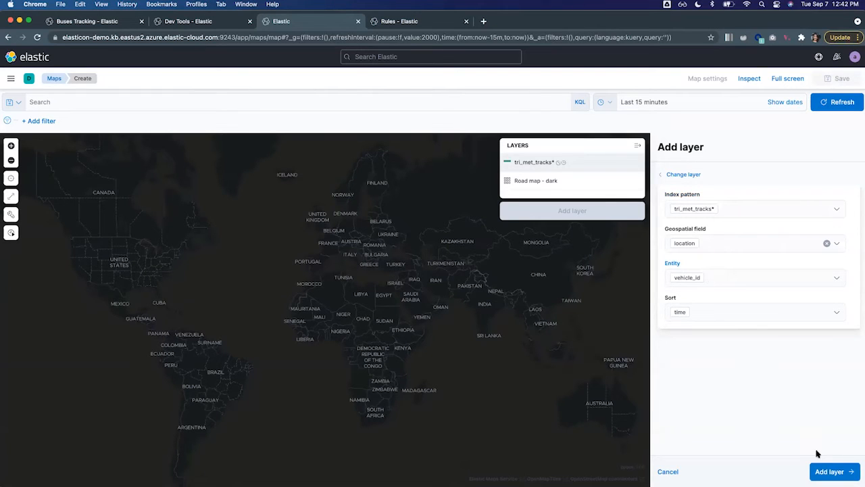
left_click(829, 469)
left_click(830, 471)
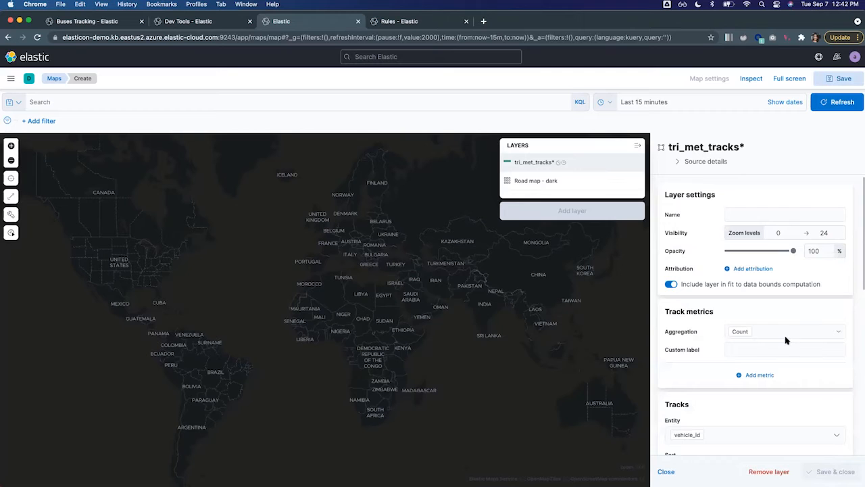
Name the tracks layer Buses and set its border color to #C83868.
scroll(786, 335, "down", 1)
left_click(759, 195)
type("Buses")
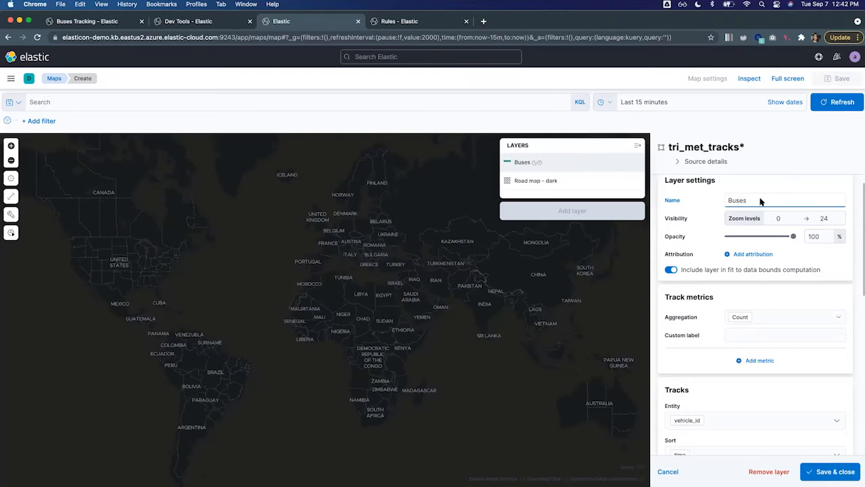
scroll(792, 374, "down", 5)
scroll(799, 379, "down", 3)
left_click(781, 302)
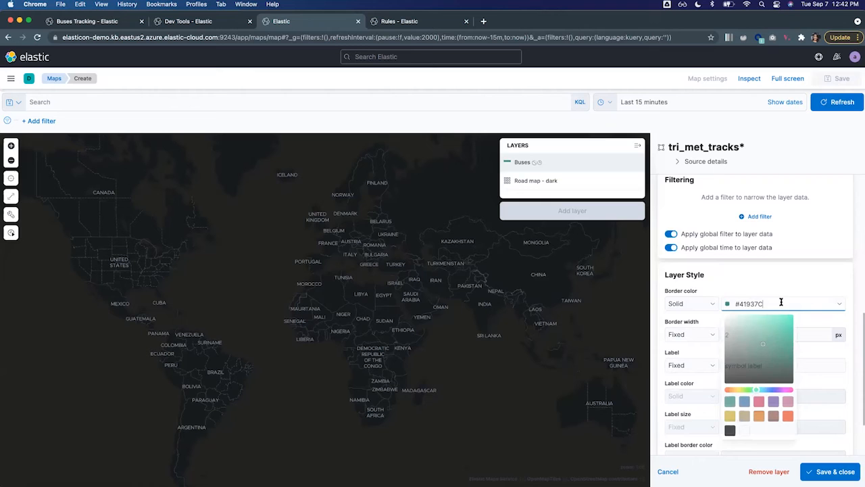
left_click(762, 400)
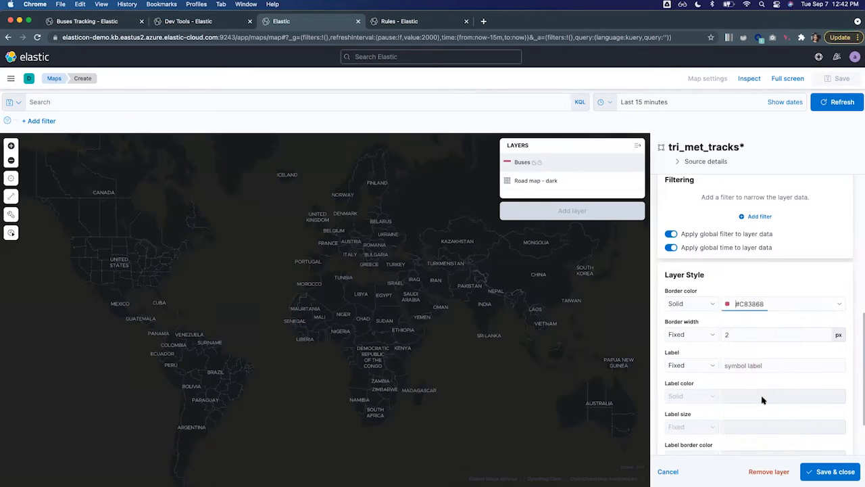
Save the Buses layer with 80% opacity and fit the map to its data.
scroll(777, 260, "up", 8)
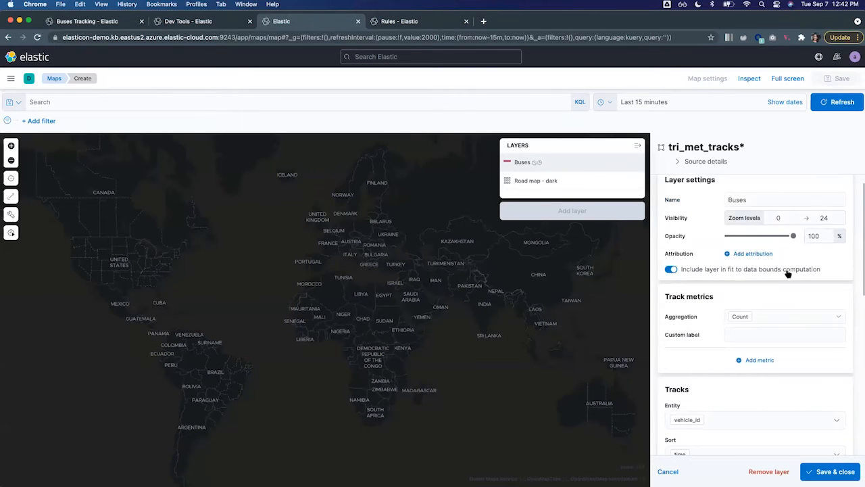
left_click(813, 236)
key("BackSpace")
key("BackSpace")
key("BackSpace")
type("80")
left_click(823, 469)
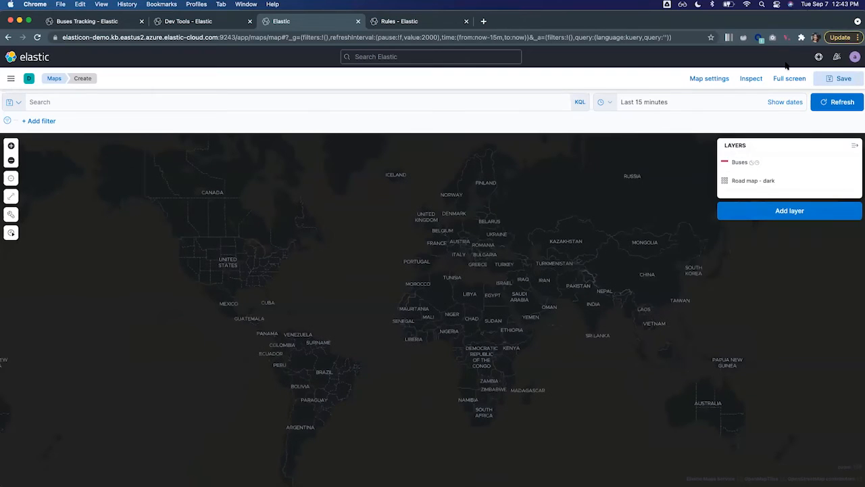
left_click(740, 162)
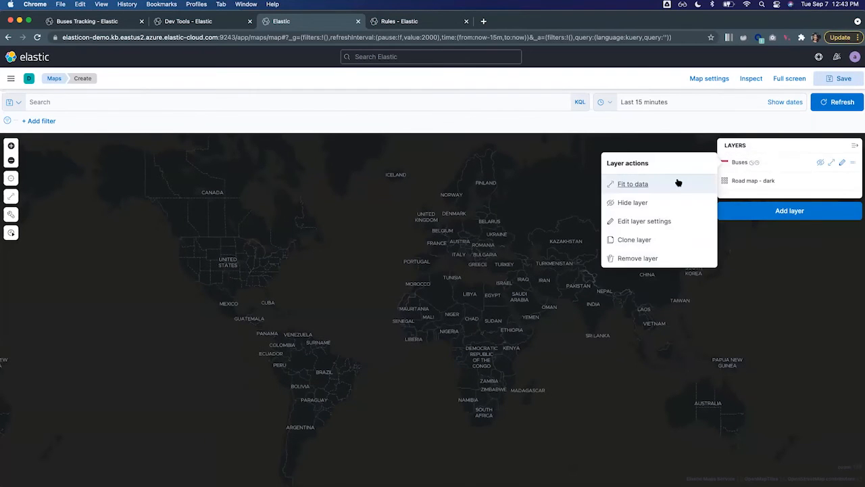
left_click(631, 186)
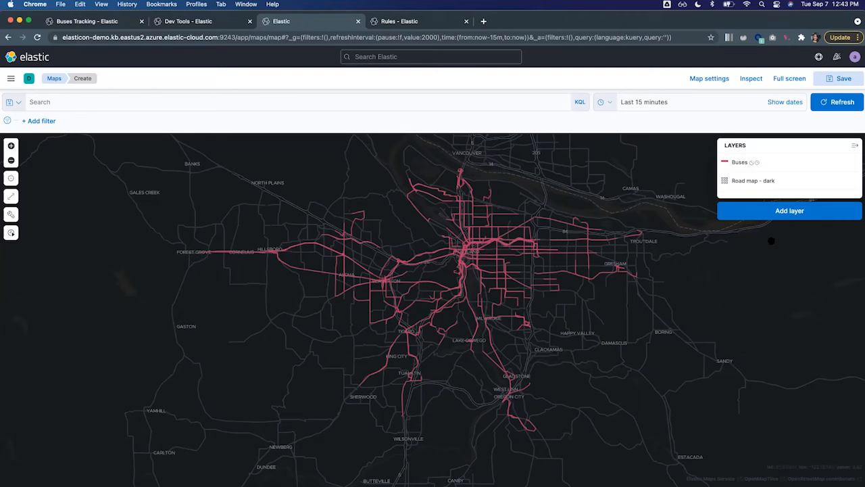
Configure a new Top hits per entity layer from the tri_met_tracks* index pattern with vehicle_id as the entity.
left_click(782, 215)
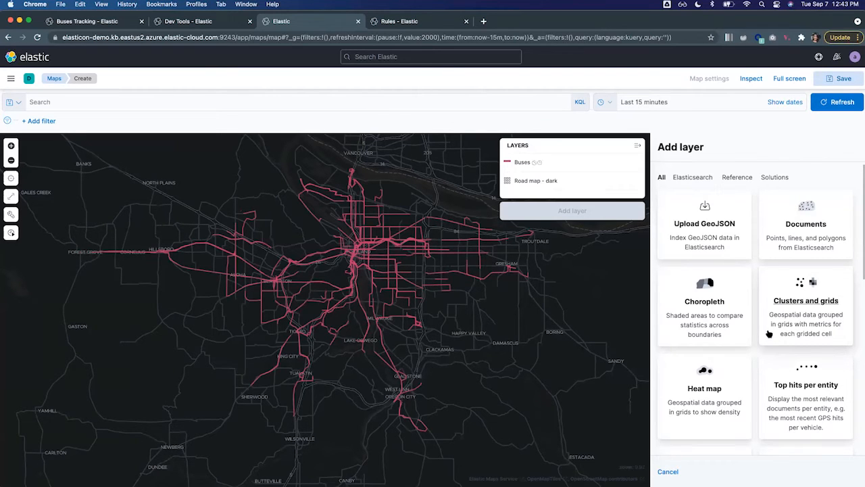
scroll(768, 331, "down", 4)
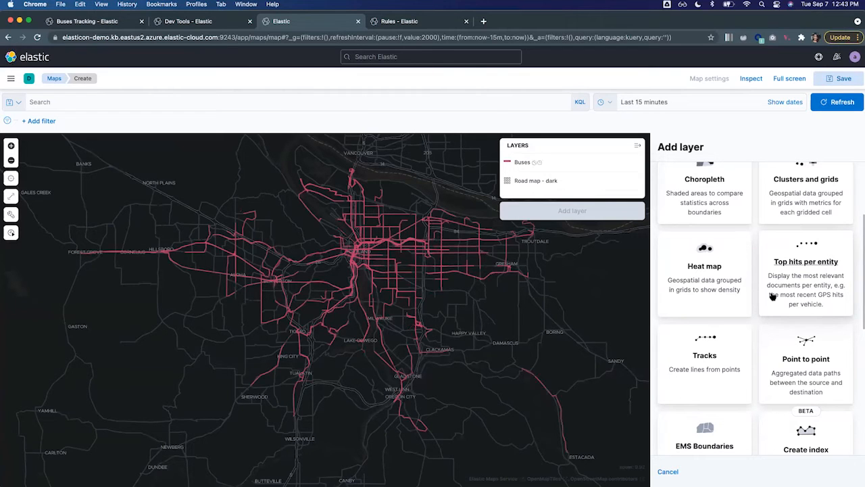
left_click(790, 285)
left_click(784, 210)
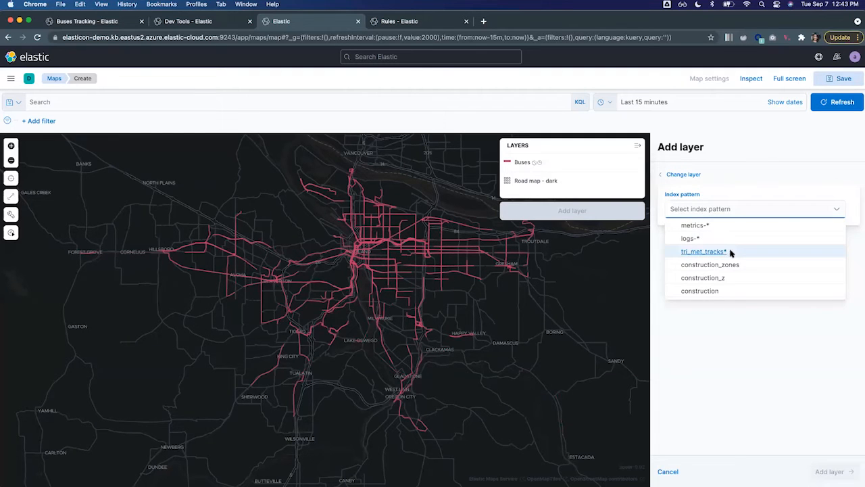
left_click(704, 252)
left_click(728, 277)
scroll(728, 331, "down", 2)
left_click(707, 367)
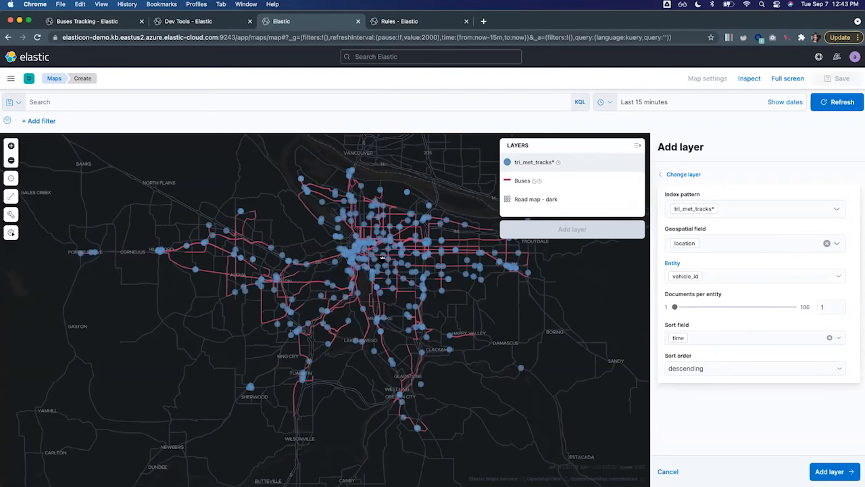
Add the configured top hits layer of latest vehicle positions to the map, keeping vehicle_id as its entity.
left_click(382, 258)
scroll(378, 257, "up", 2)
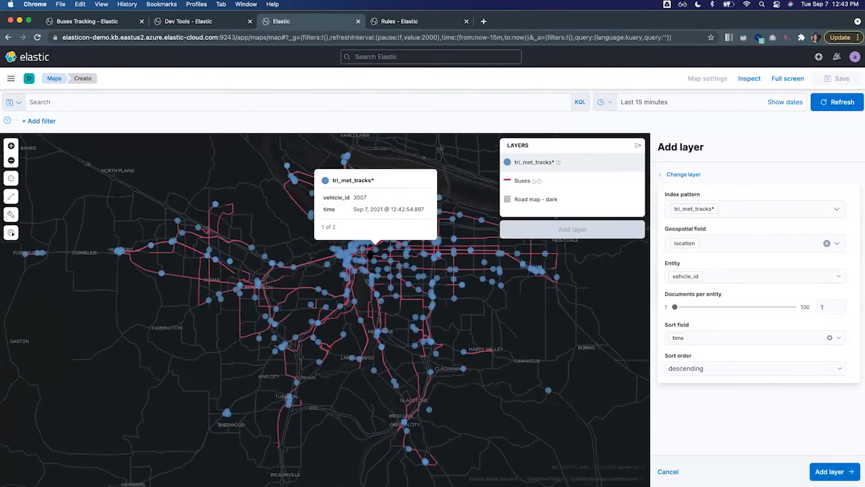
left_click(677, 276)
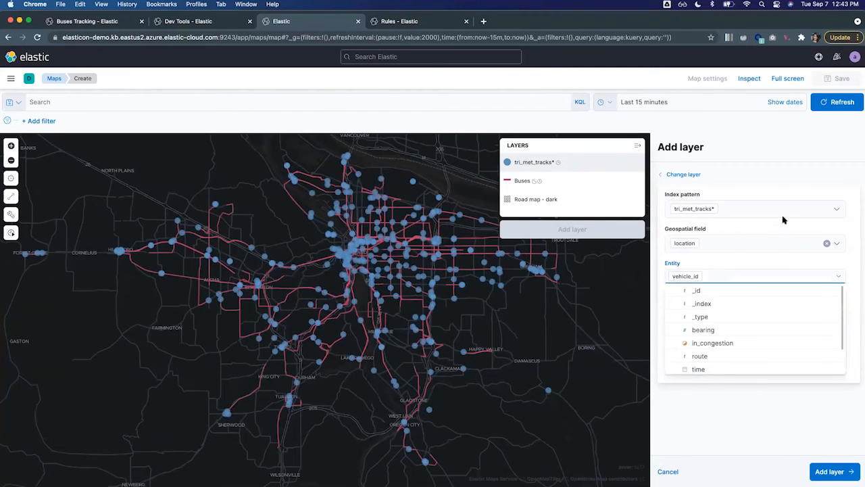
left_click(761, 264)
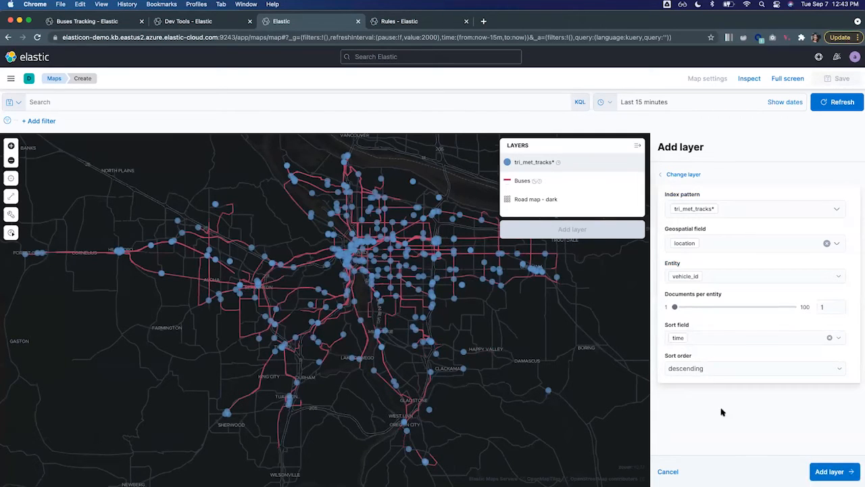
left_click(833, 471)
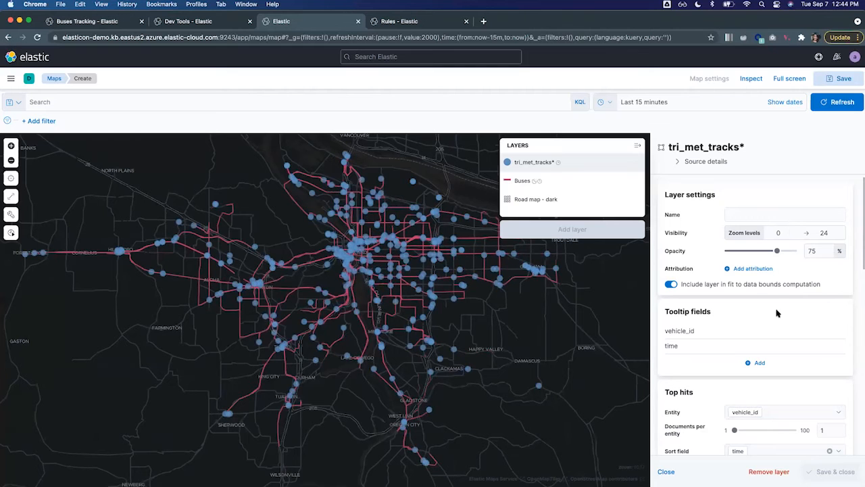
Change the tri_met_tracks* layer's symbol type to icon and use the arrow-es icon.
scroll(785, 340, "down", 5)
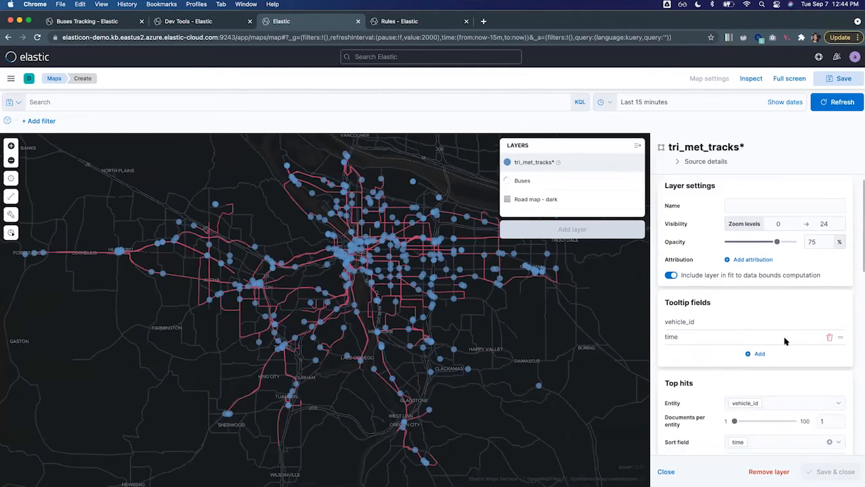
scroll(786, 340, "down", 3)
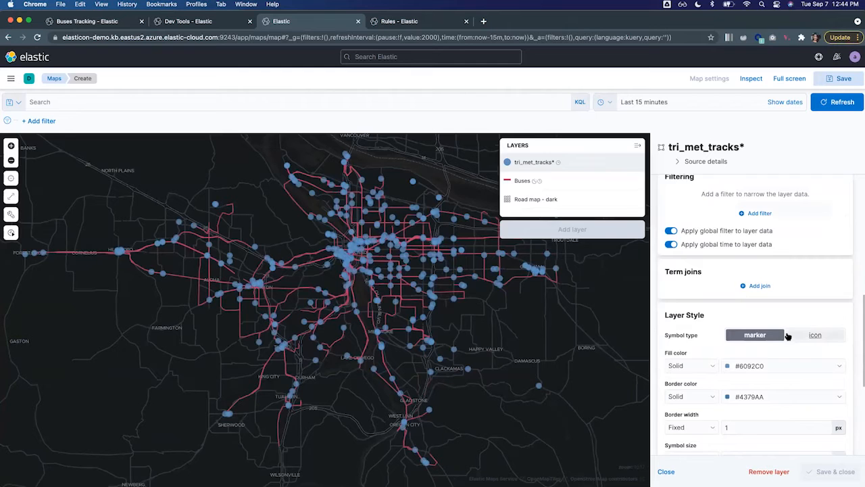
scroll(788, 338, "down", 2)
left_click(811, 288)
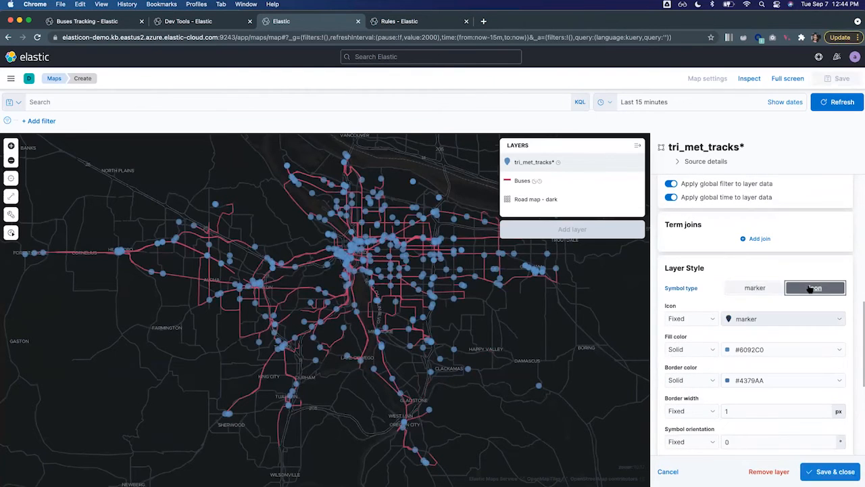
left_click(770, 323)
type("arrow")
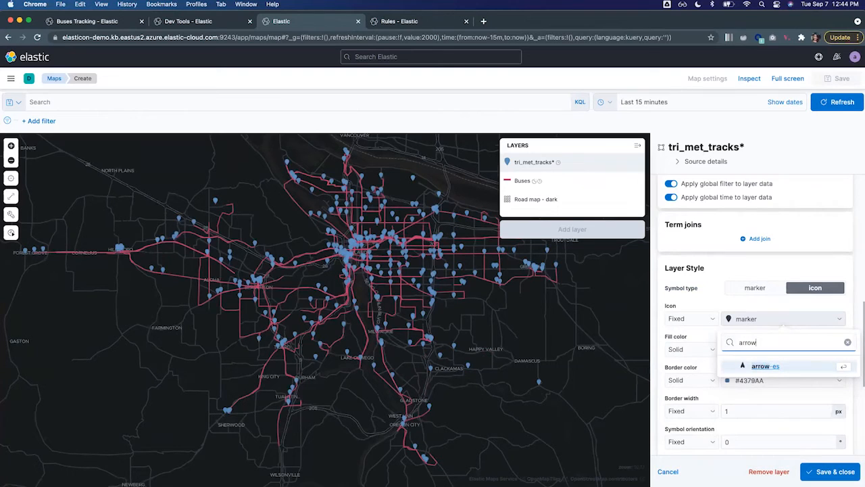
left_click(764, 366)
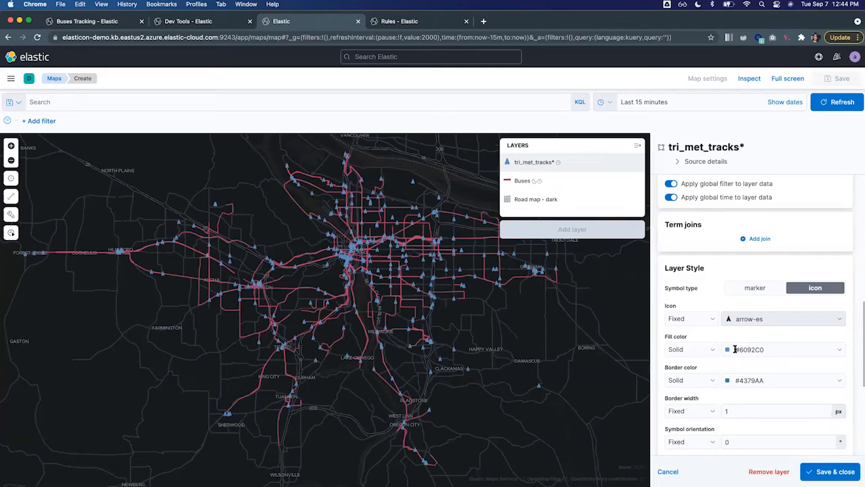
Set the arrows' fill color by value from the in_congestion field, using a custom color palette.
left_click(711, 349)
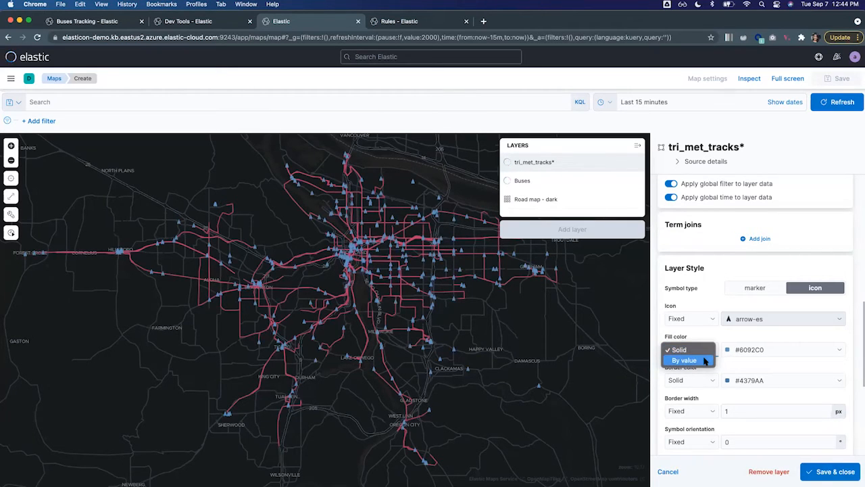
left_click(684, 360)
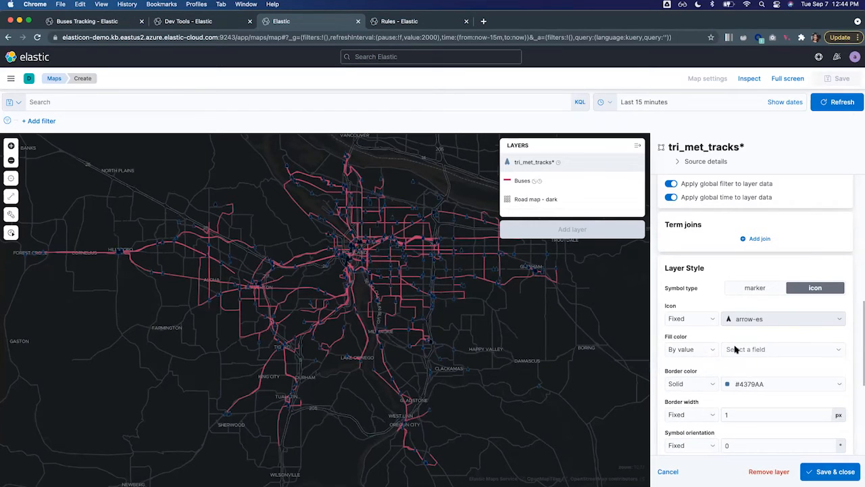
left_click(736, 349)
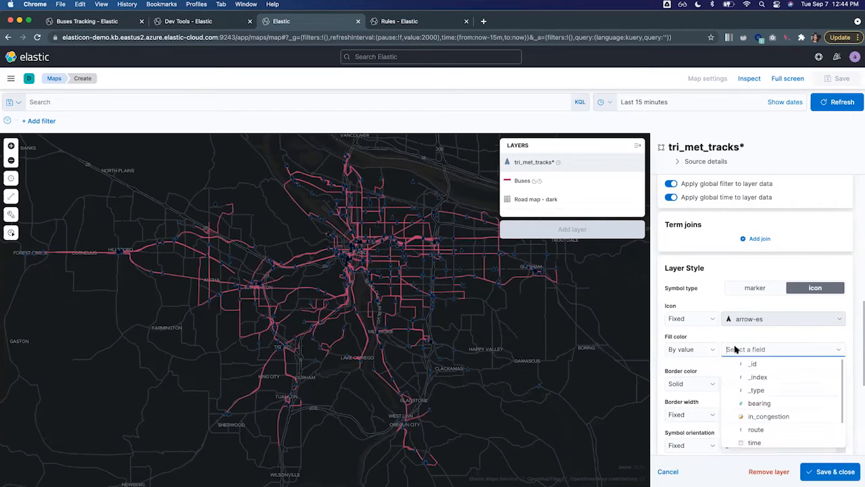
left_click(769, 417)
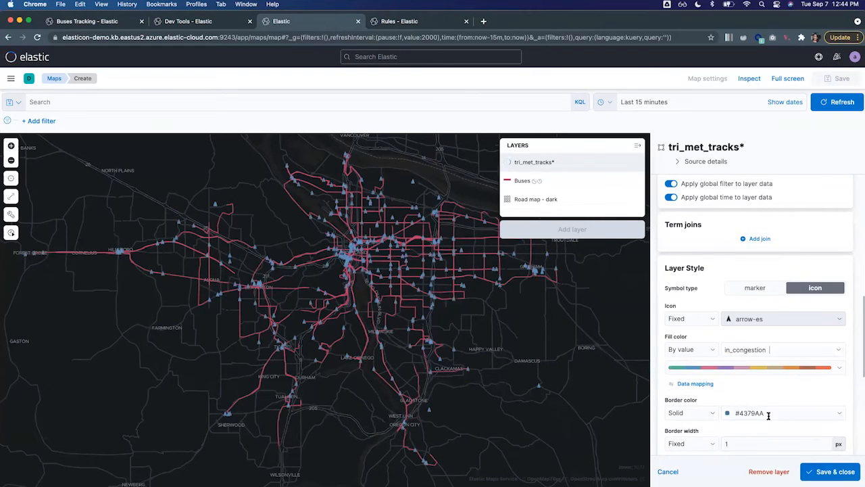
left_click(839, 369)
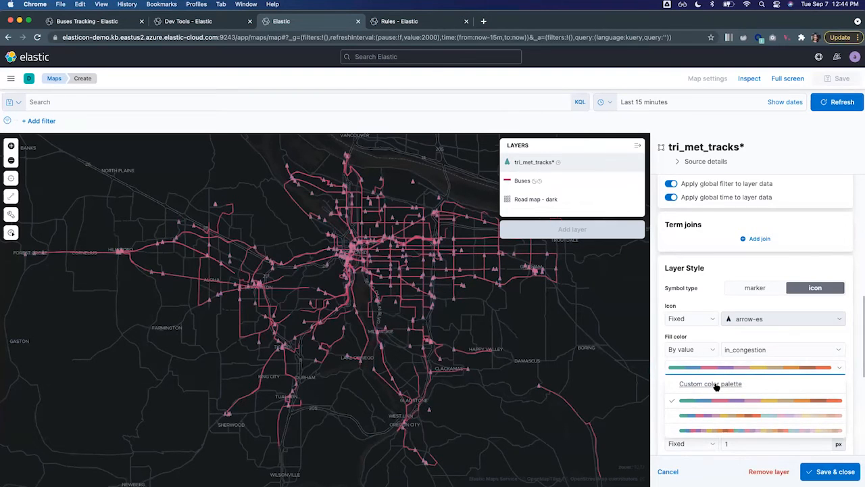
left_click(717, 384)
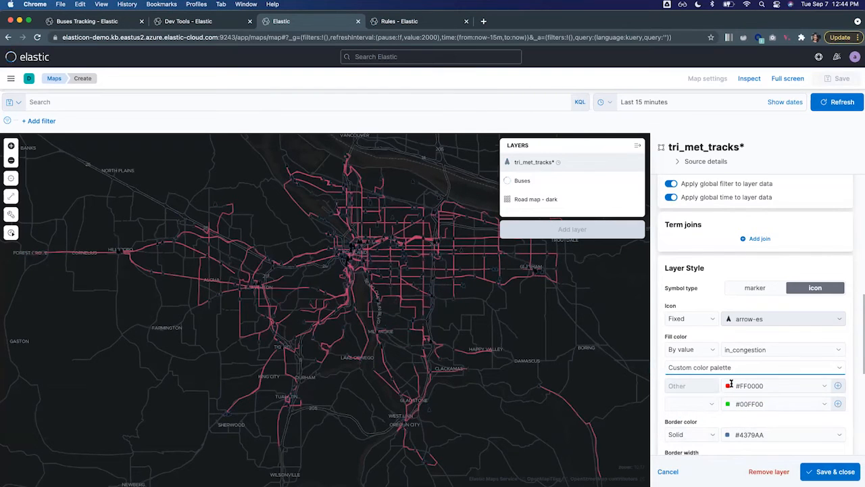
Set the custom palette's color for Other values to #000000.
left_click(743, 386)
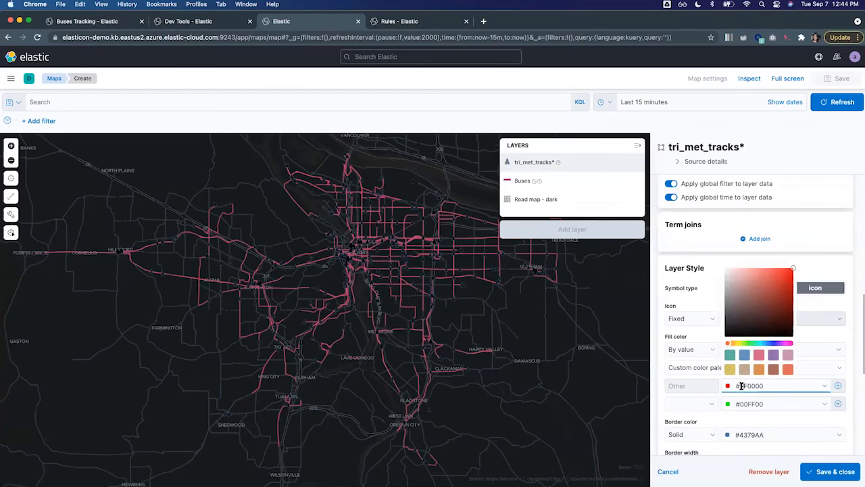
key("BackSpace")
key("BackSpace")
type("00")
Assign #00FF00 to false and add a palette entry assigning #FF0000 to true for the congestion fill color.
left_click(714, 404)
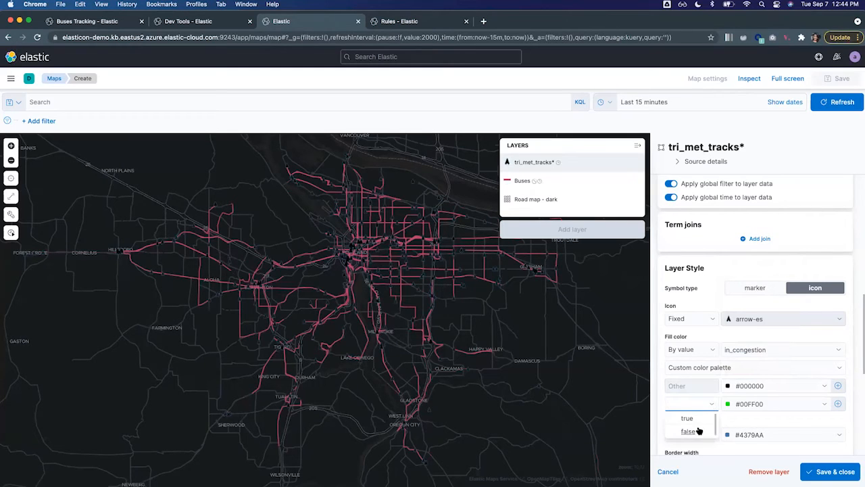
left_click(689, 431)
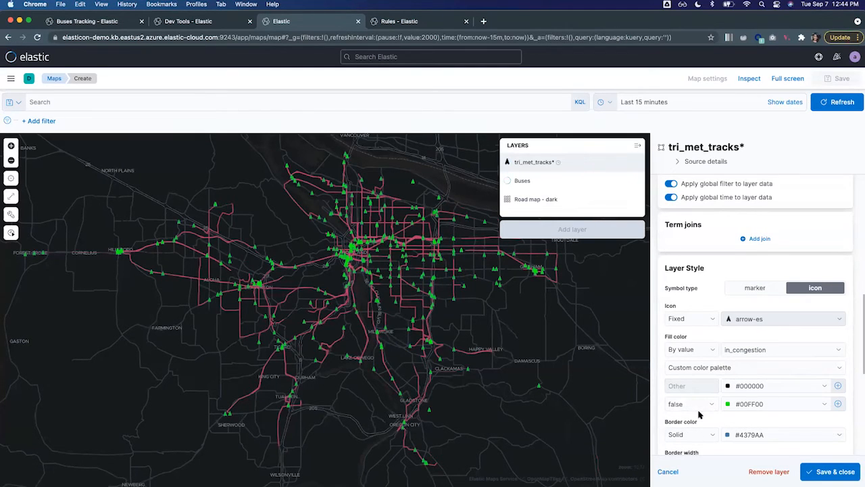
left_click(837, 403)
left_click(692, 422)
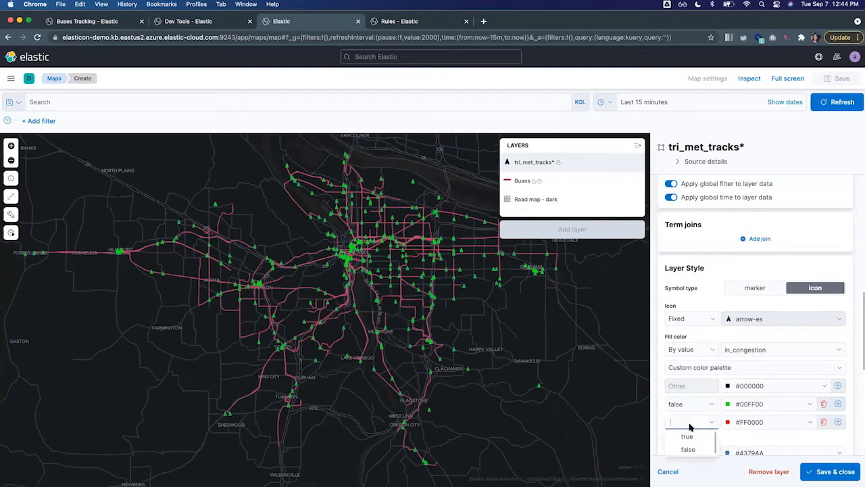
left_click(691, 439)
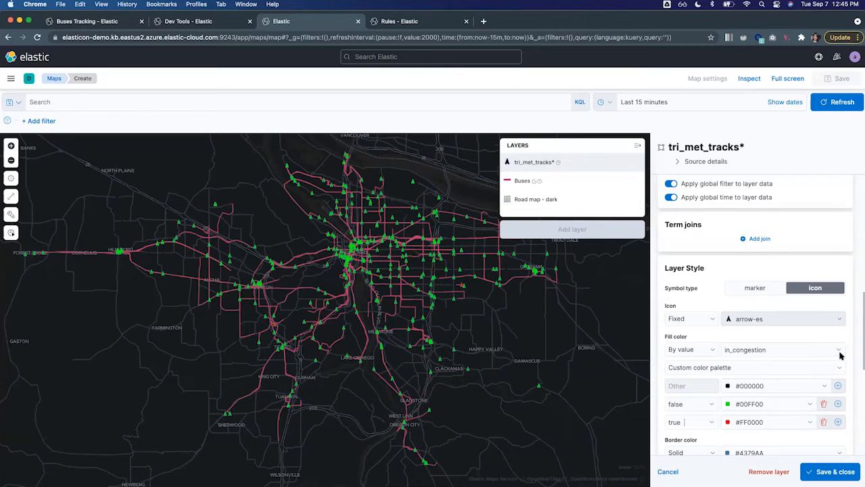
Set the arrows' border width to 0 px and orient the symbols by value using the bearing field.
scroll(848, 331, "down", 5)
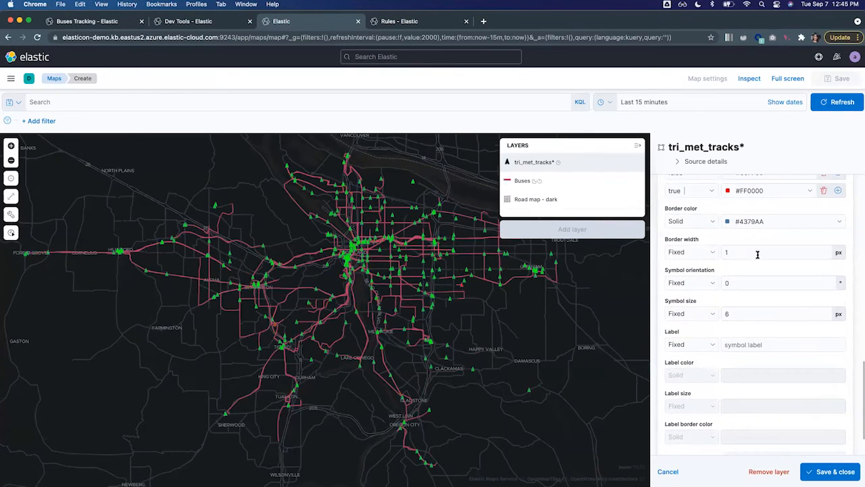
left_click(825, 255)
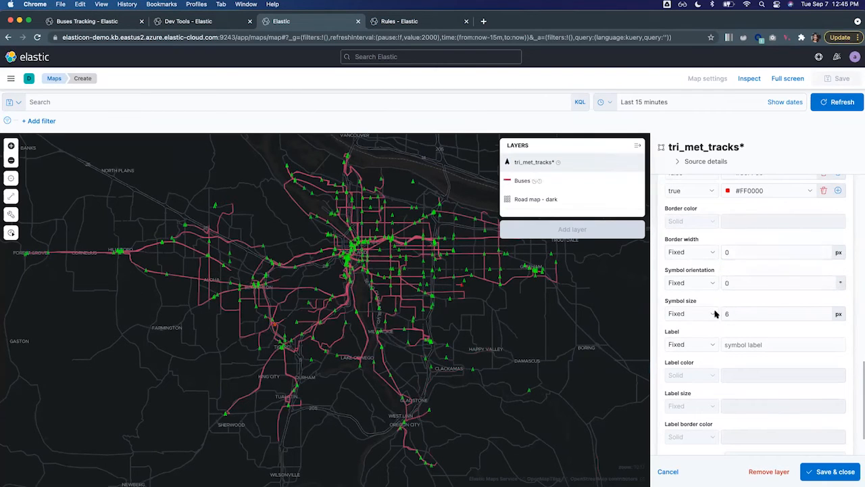
scroll(713, 290, "up", 1)
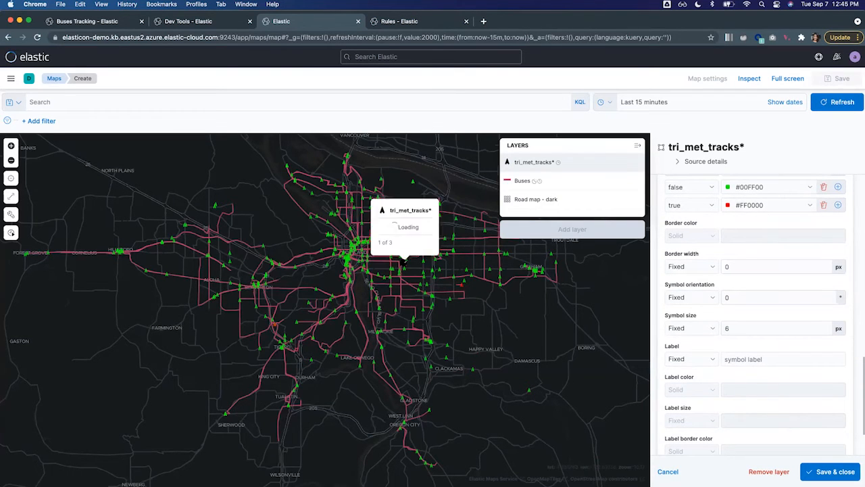
left_click(711, 298)
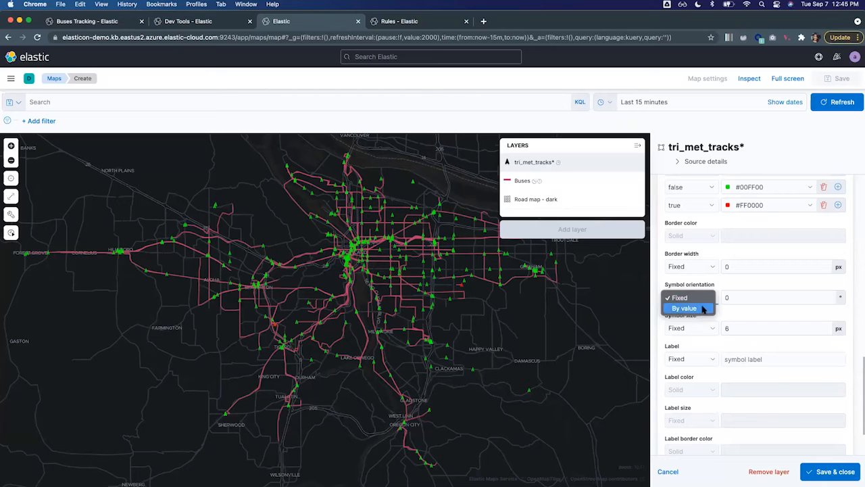
left_click(703, 308)
left_click(841, 299)
left_click(782, 311)
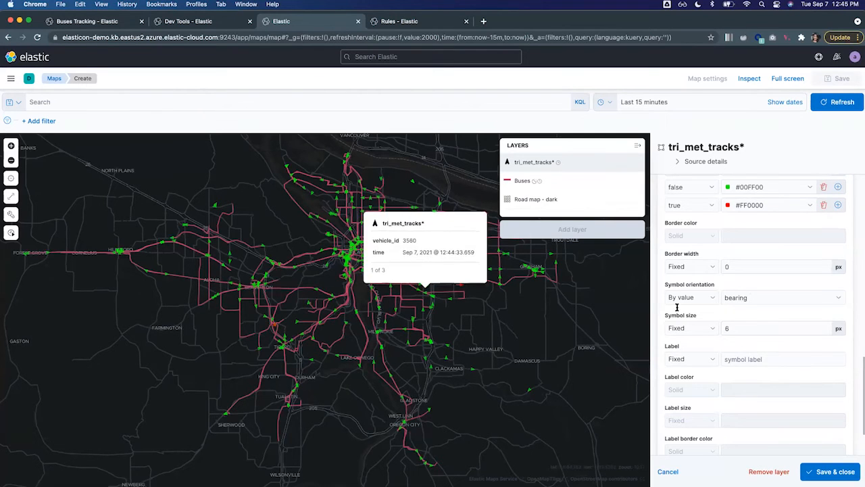
Check the orientation field and time range options, then save and close the tri_met_tracks* layer settings.
left_click(777, 298)
scroll(309, 272, "up", 2)
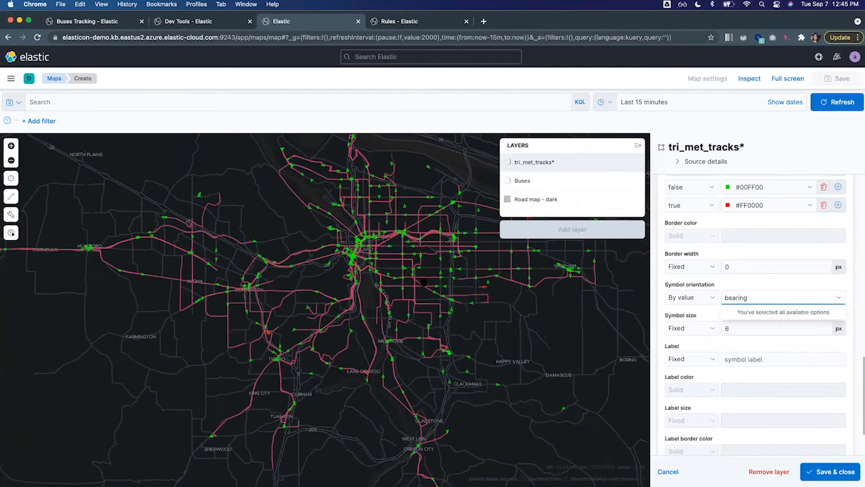
left_click(412, 305)
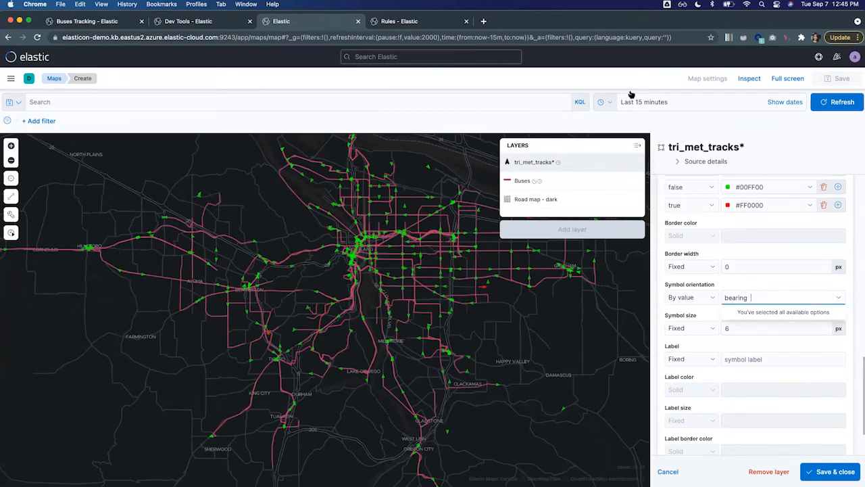
left_click(603, 101)
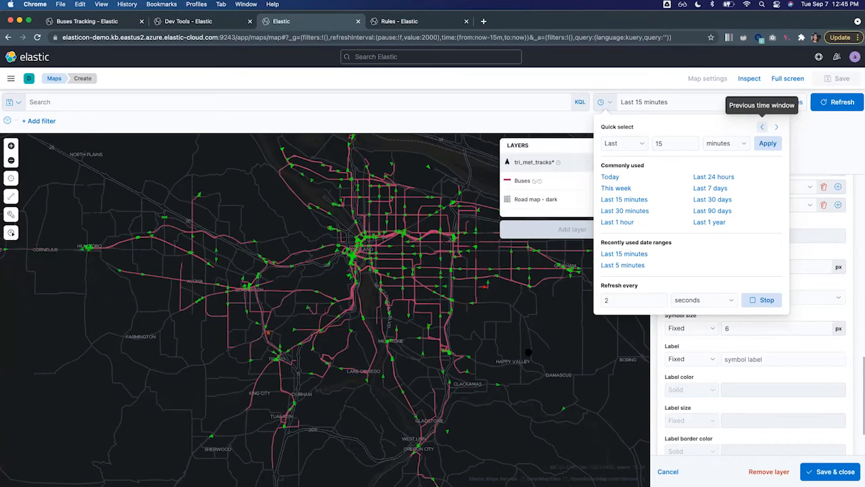
left_click(830, 472)
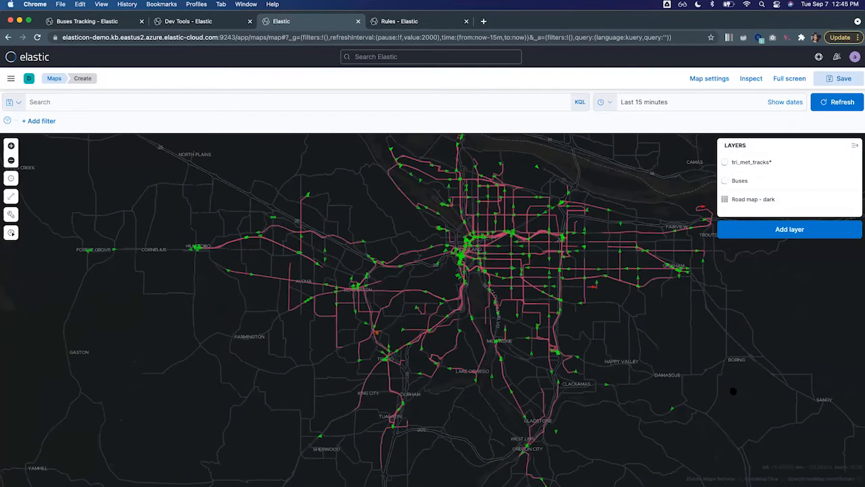
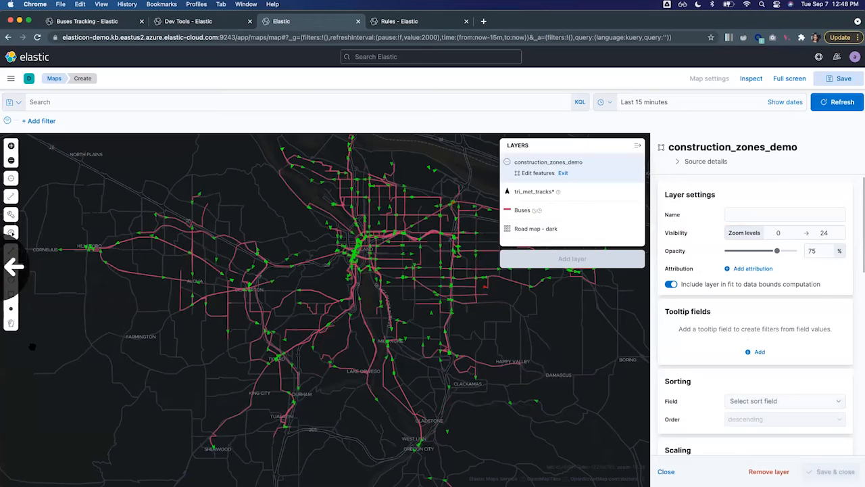
Draw a rectangular construction zone southwest of central Portland, north of King City, in the construction_zones_demo layer.
left_click(11, 296)
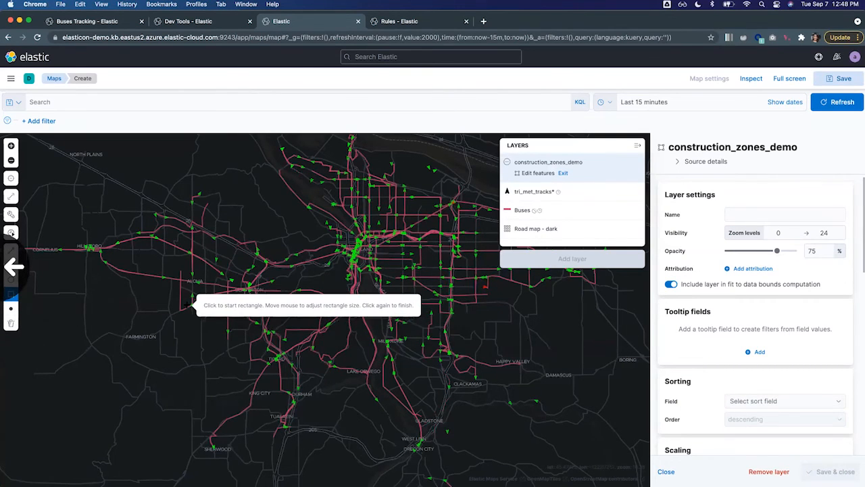
left_click_drag(199, 322, 223, 348)
left_click(210, 334)
left_click(304, 414)
Draw two more rectangular construction zones, one northeast of central Portland and one just east of Milwaukie.
left_click(12, 295)
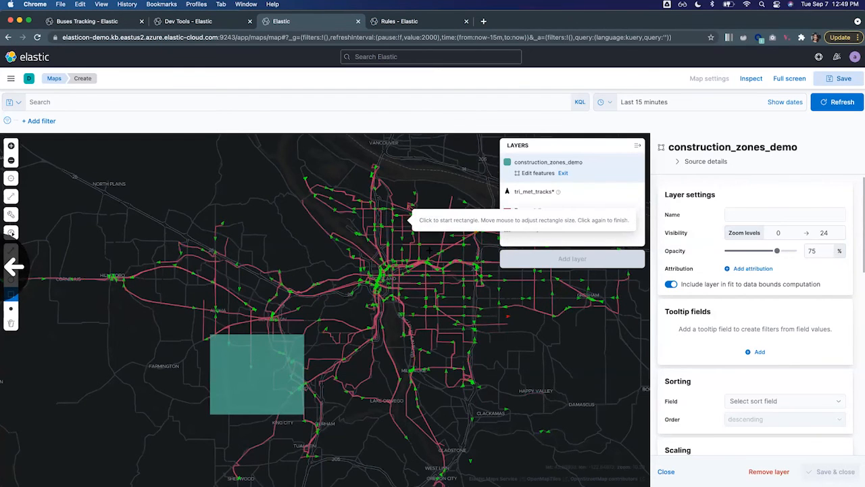
left_click_drag(429, 249, 385, 228)
left_click(358, 198)
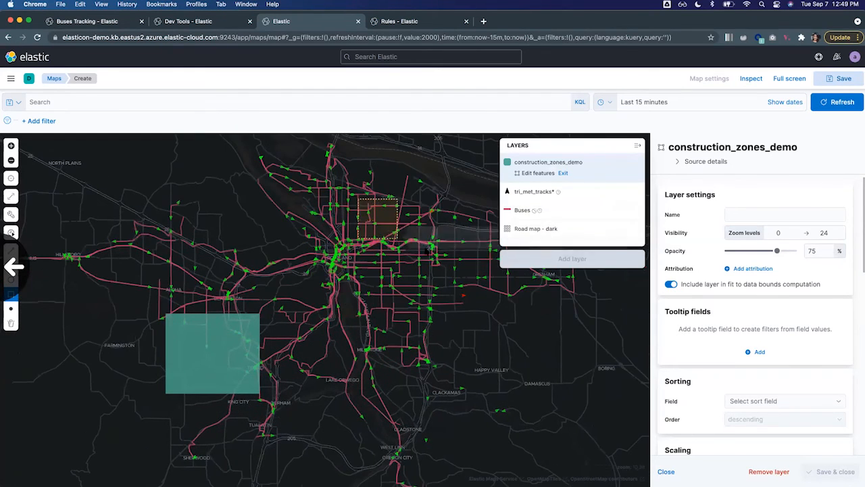
left_click(438, 254)
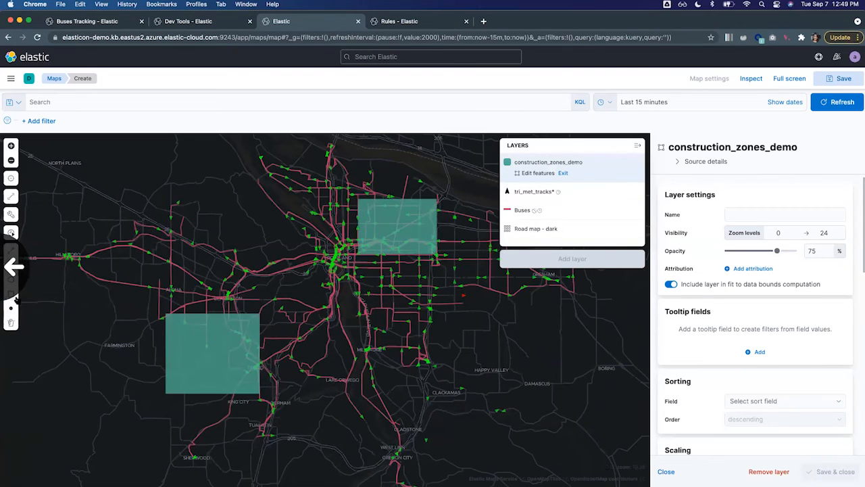
left_click(13, 296)
left_click(391, 313)
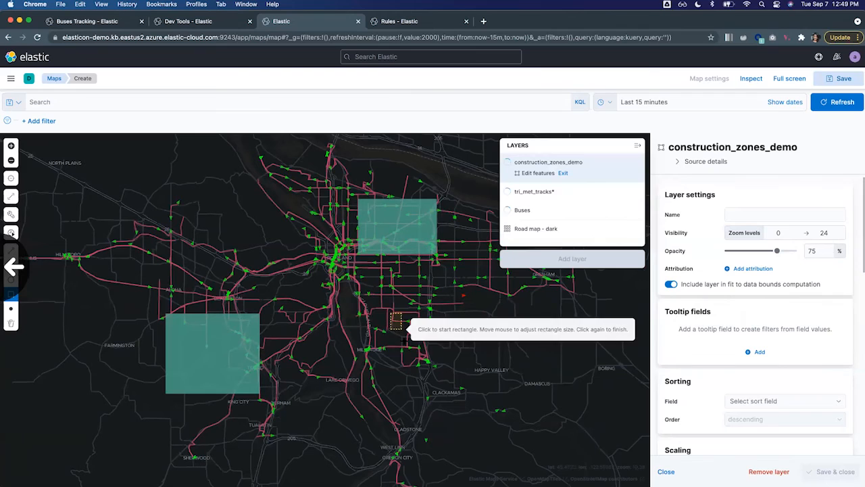
left_click(457, 365)
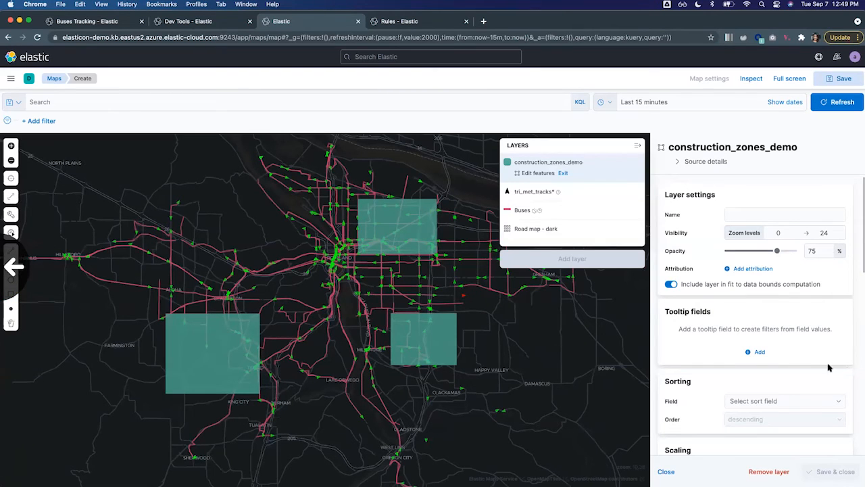
Set the construction_zones_demo polygon fill color to #D6BF57, then save and close the layer settings.
scroll(797, 360, "down", 10)
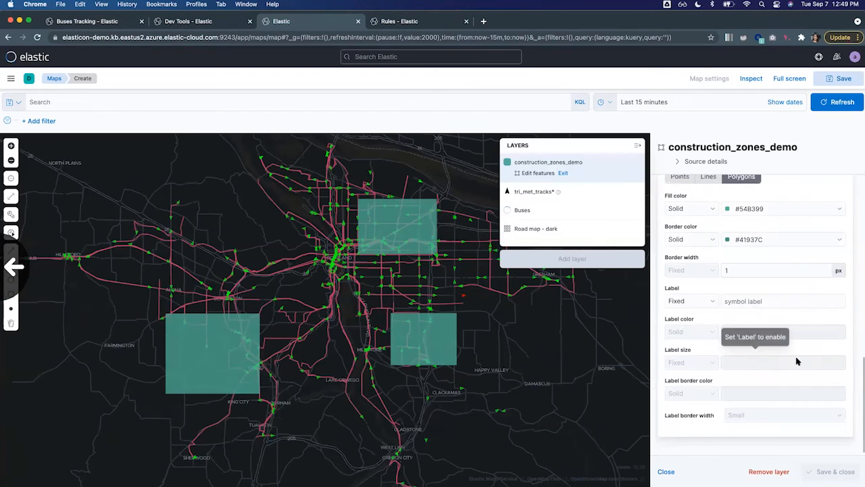
left_click(764, 207)
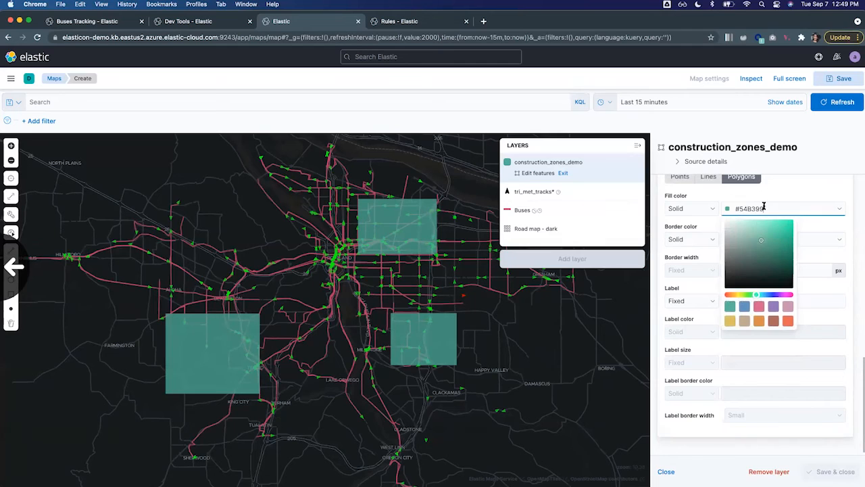
left_click(733, 322)
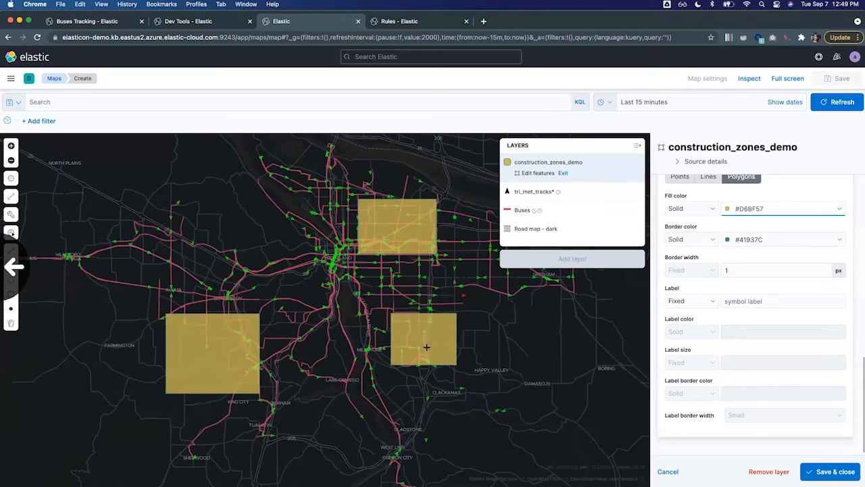
left_click(830, 472)
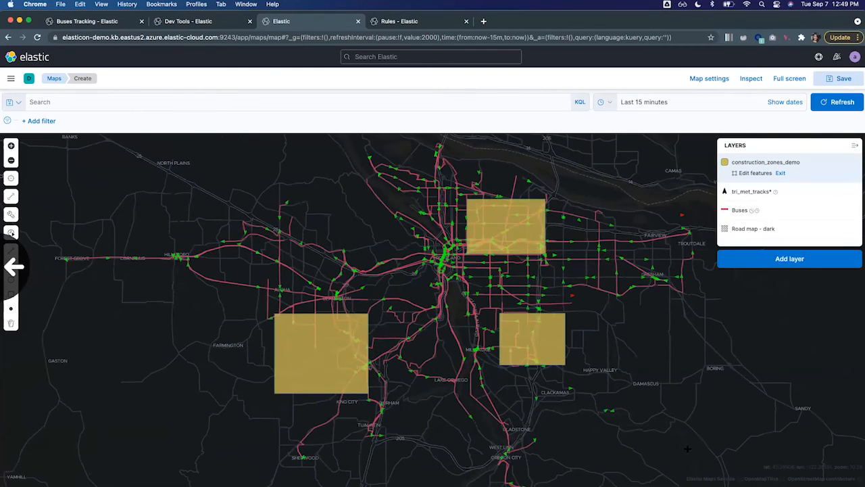
Switch to the Rules and Connectors page and start a new rule named Buses Alert.
left_click(427, 25)
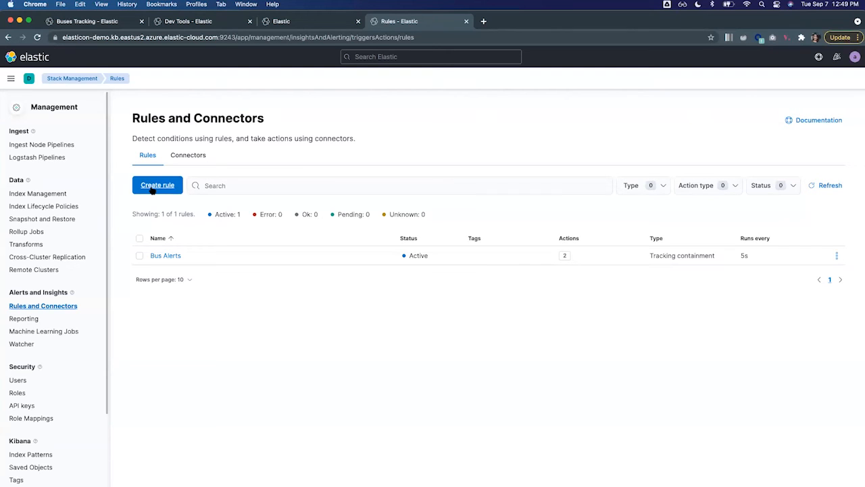
left_click(153, 187)
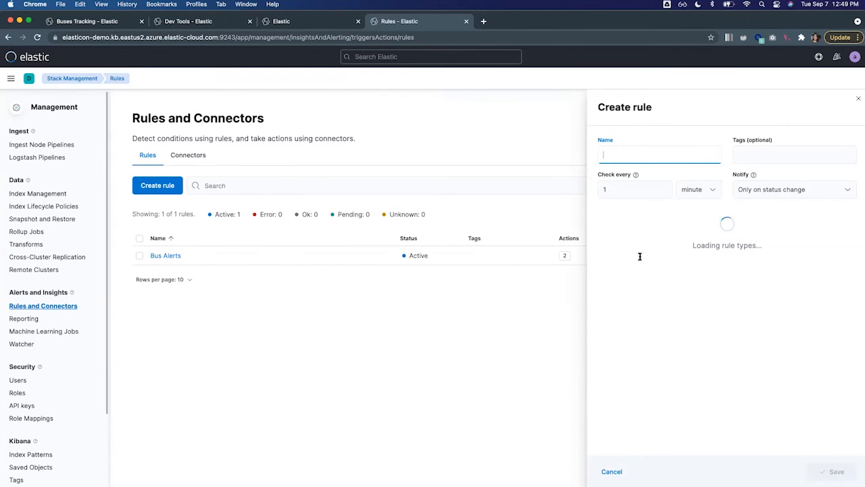
type("Buses Alert")
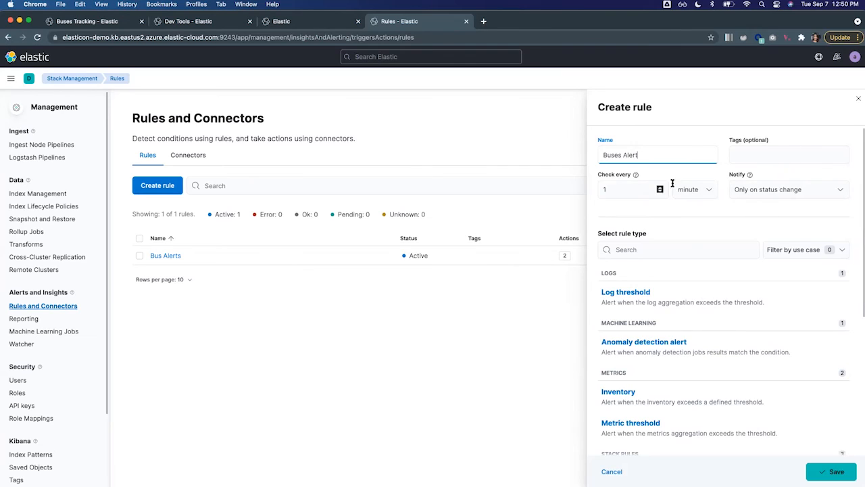
Set the Buses Alert rule to be checked every 30 seconds.
left_click(626, 189)
key("BackSpace")
type("30")
left_click(704, 192)
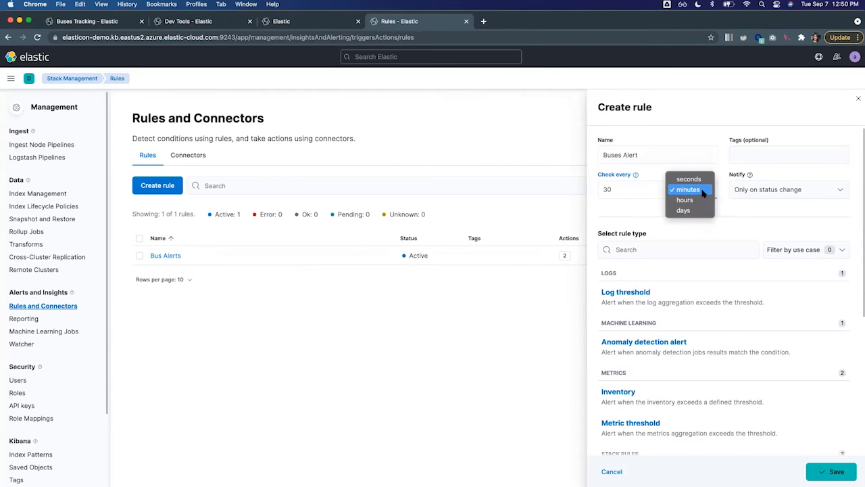
left_click(703, 181)
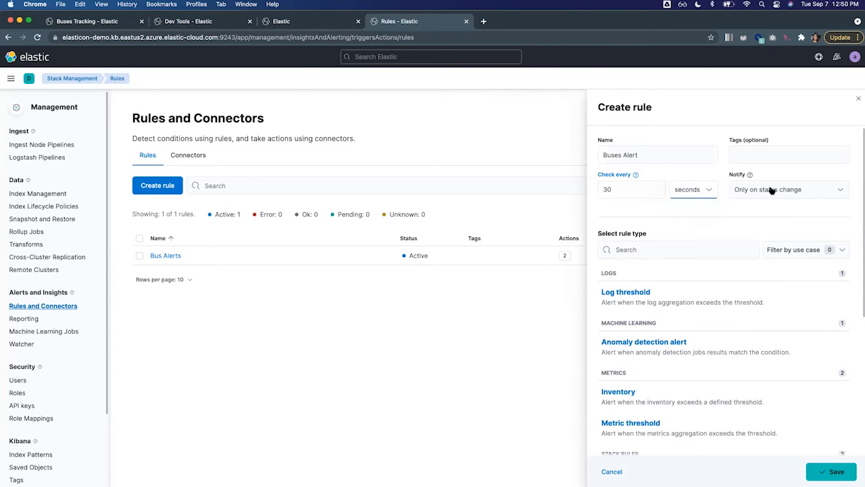
Choose Tracking containment as the rule type for Buses Alert.
scroll(756, 233, "down", 6)
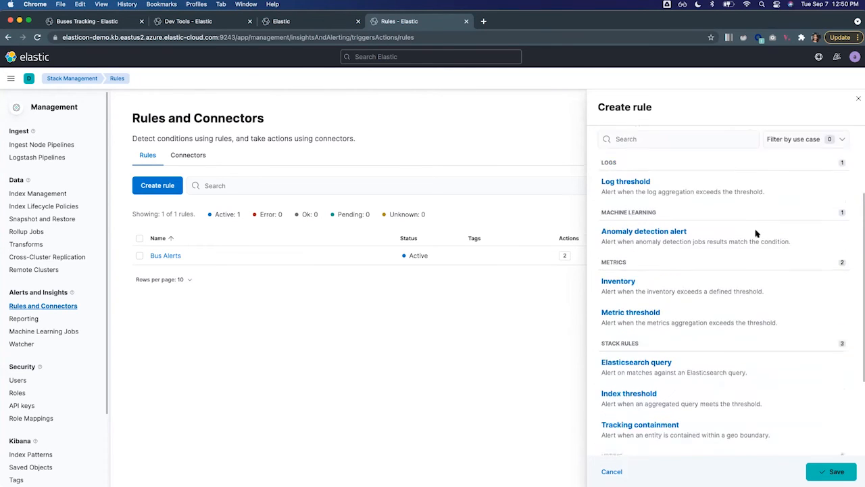
scroll(720, 260, "up", 3)
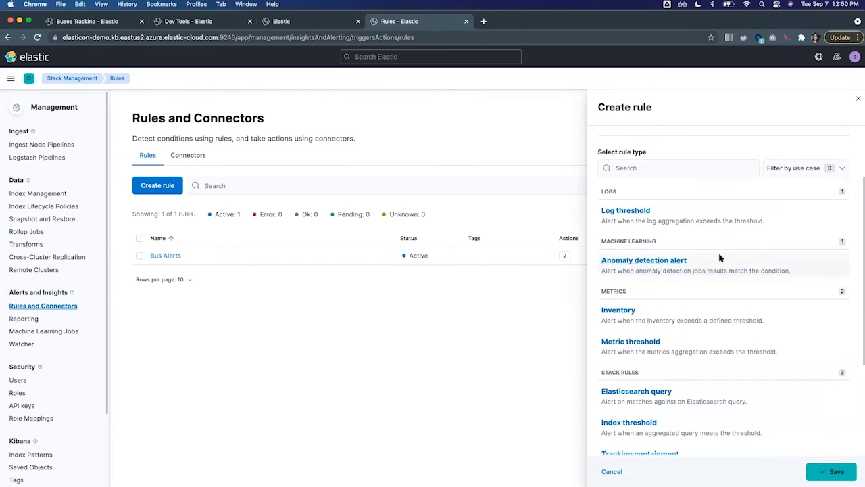
scroll(696, 328, "down", 2)
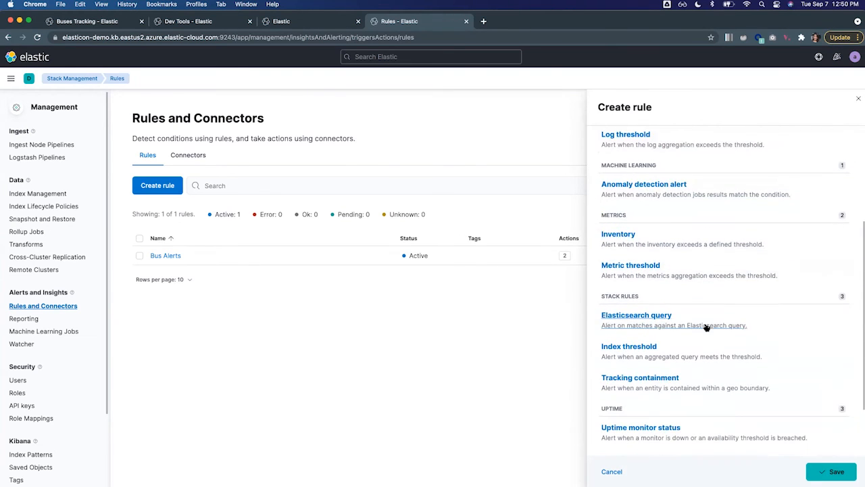
scroll(714, 321, "down", 2)
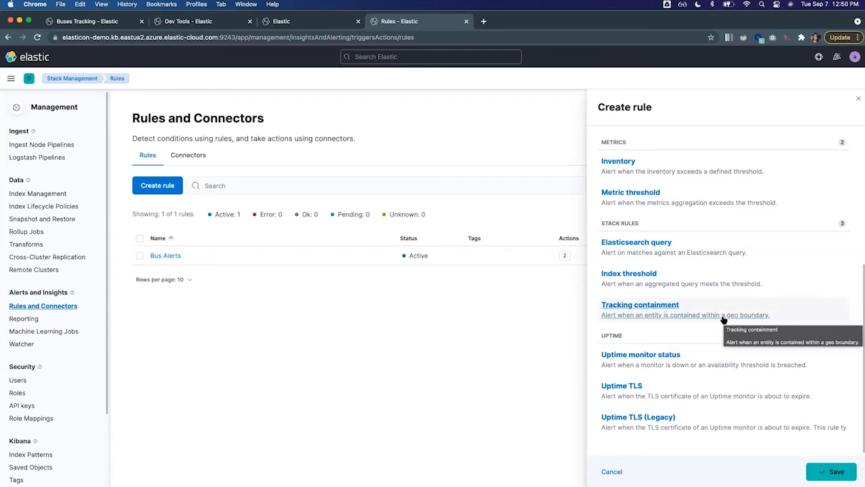
left_click(723, 317)
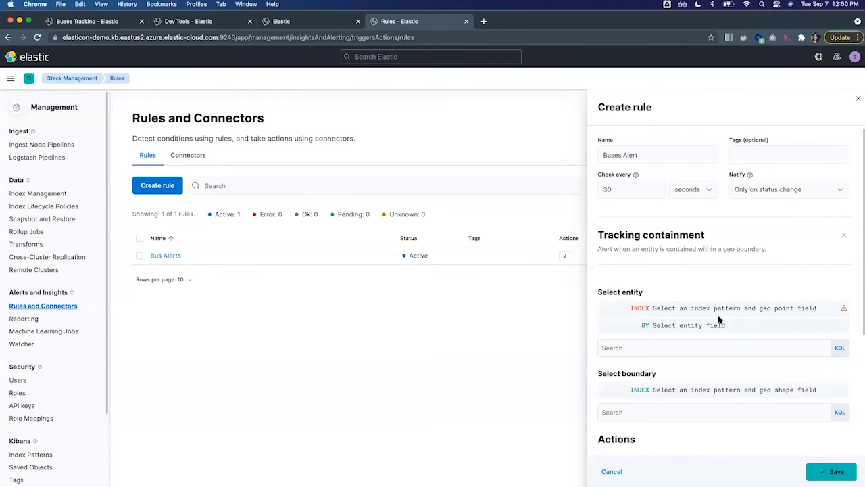
Set the rule's tracked entity to the tri_met_tracks* index pattern, identified by the vehicle_id field.
left_click(720, 308)
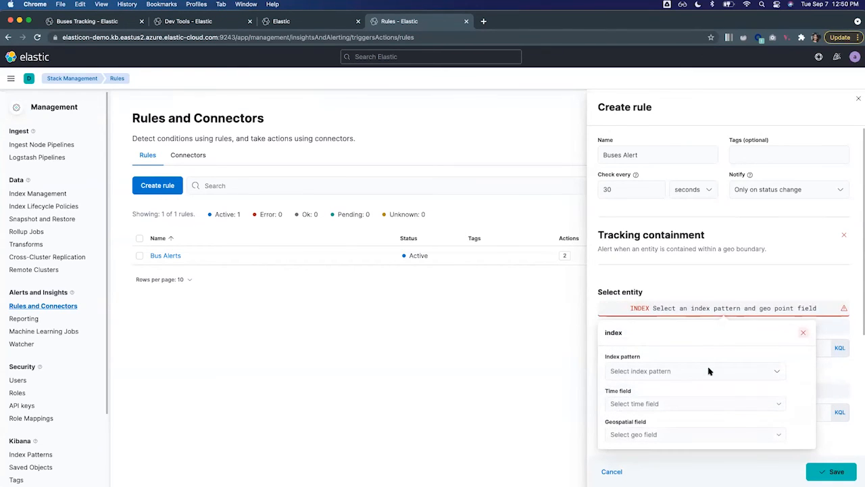
left_click(777, 373)
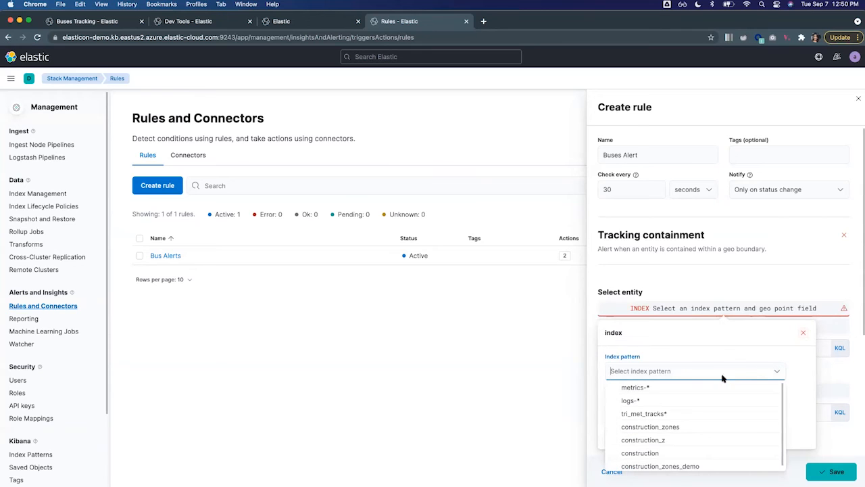
left_click(663, 413)
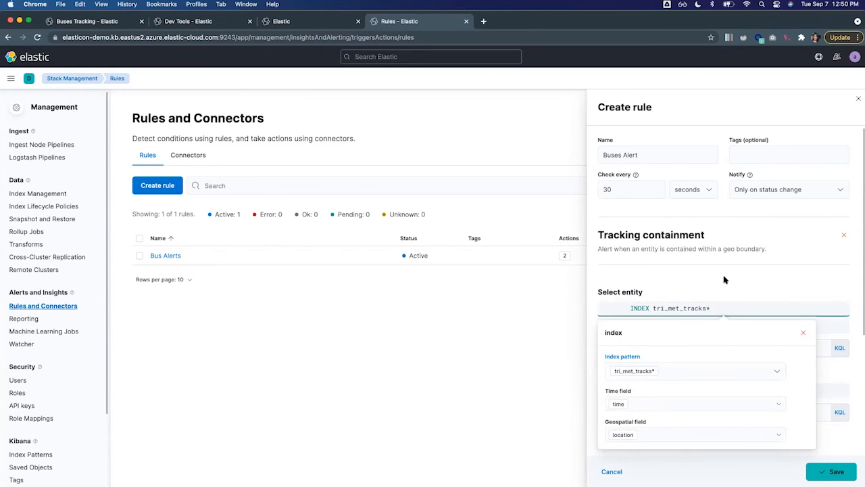
left_click(724, 279)
left_click(667, 325)
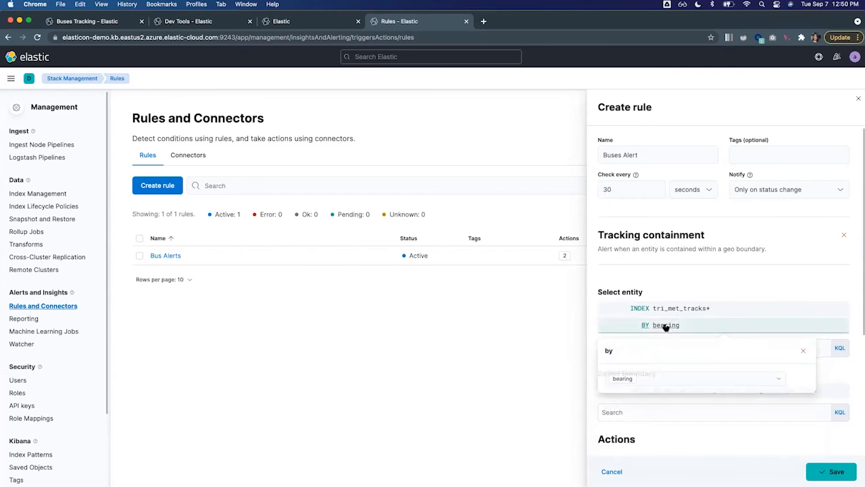
left_click(782, 380)
left_click(663, 433)
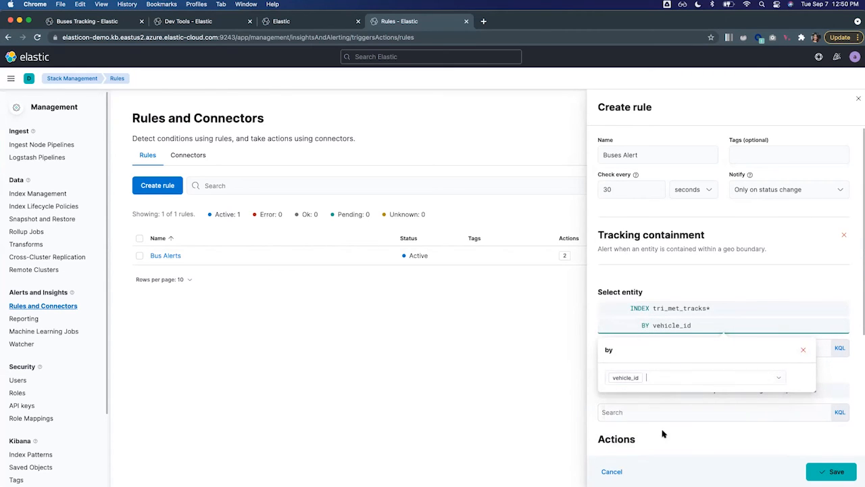
left_click(755, 290)
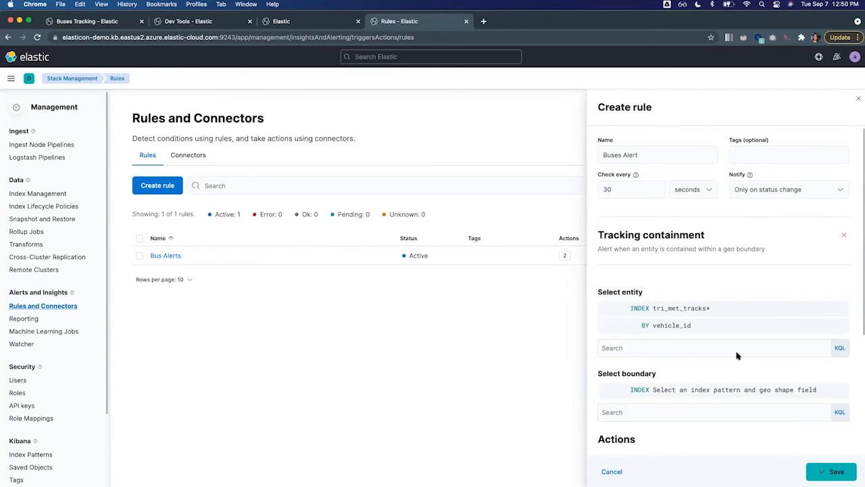
Set the rule's boundary to the construction_zones_demo index pattern.
scroll(738, 355, "down", 3)
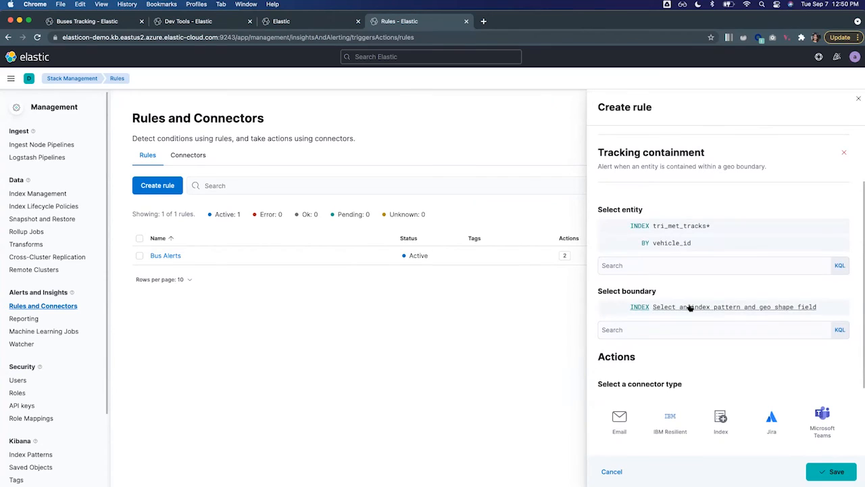
left_click(689, 307)
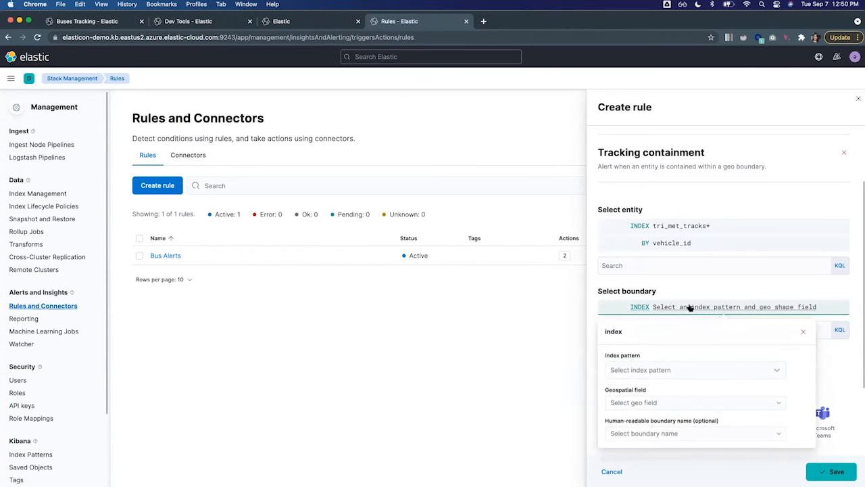
left_click(778, 371)
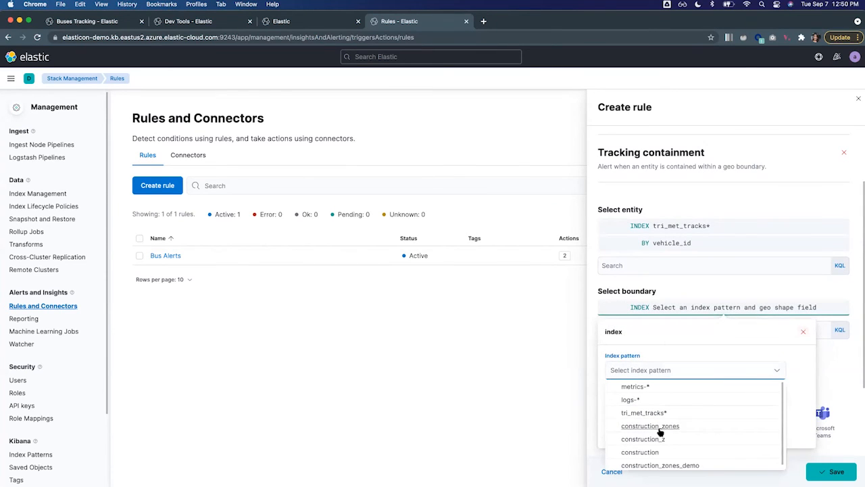
left_click(684, 465)
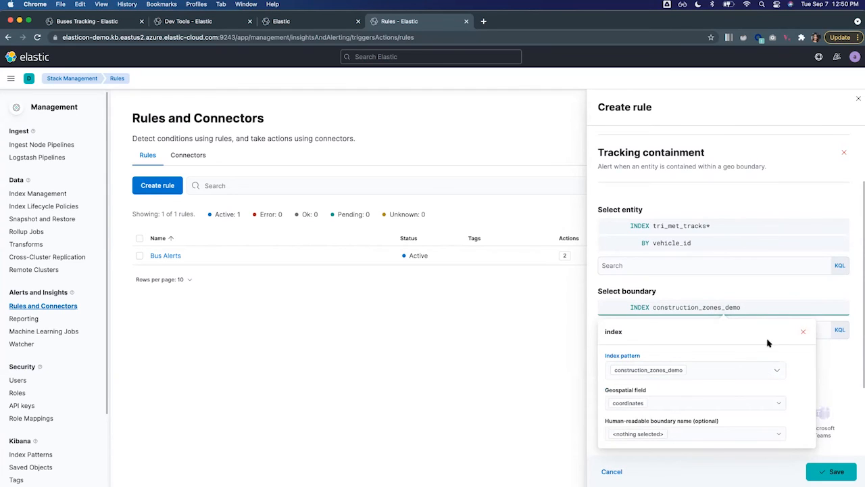
left_click(803, 288)
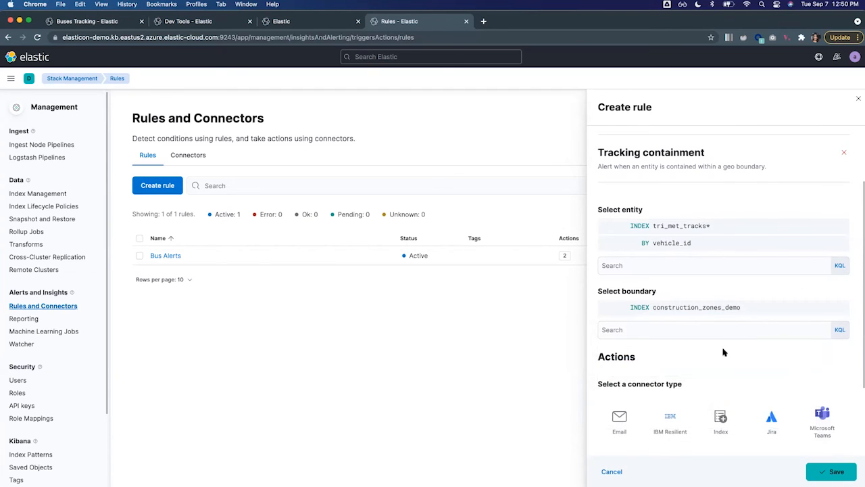
Add a Server log action to the rule and bring its message field into view.
scroll(723, 351, "down", 3)
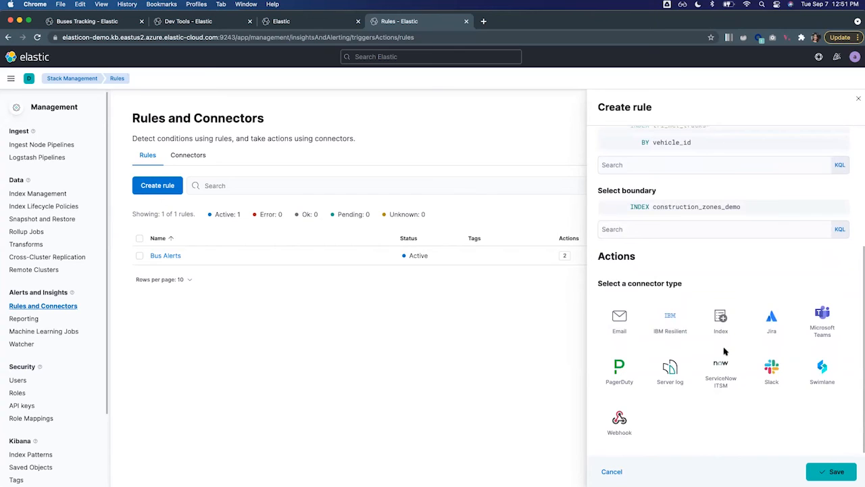
left_click(672, 369)
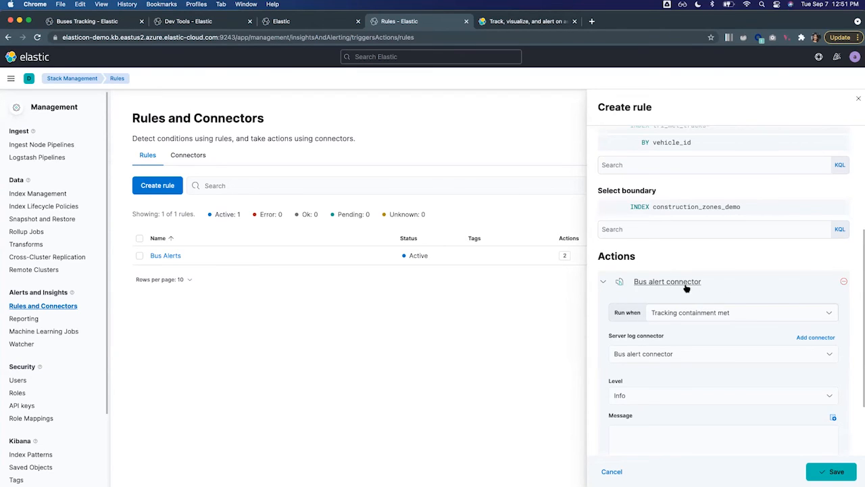
scroll(760, 301, "down", 2)
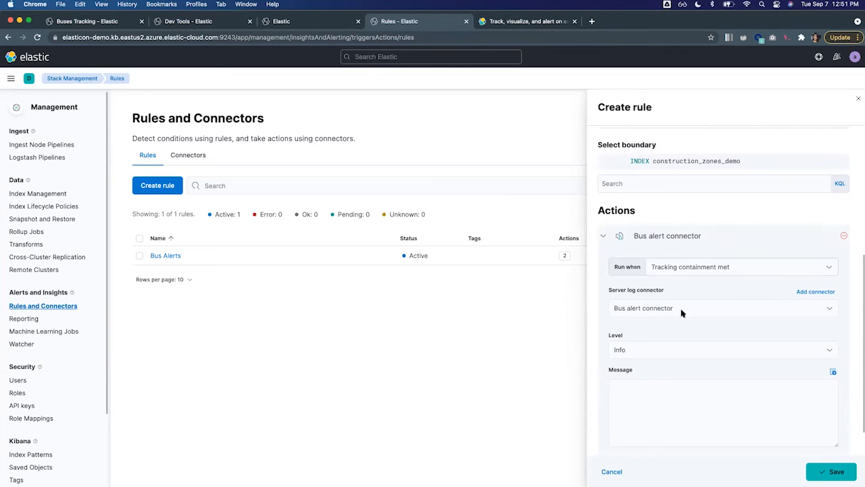
scroll(690, 429, "down", 2)
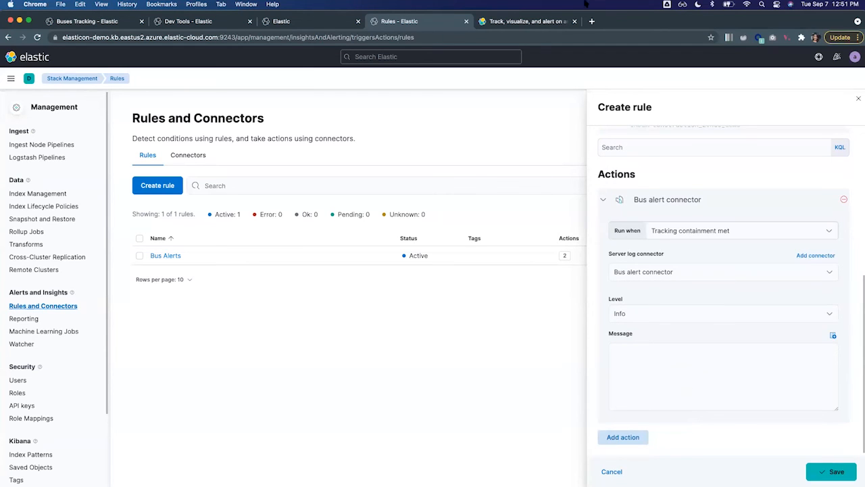
Switch to the Kibana asset-tracking tutorial page and copy the JSON message template from its alert configuration section.
left_click(532, 22)
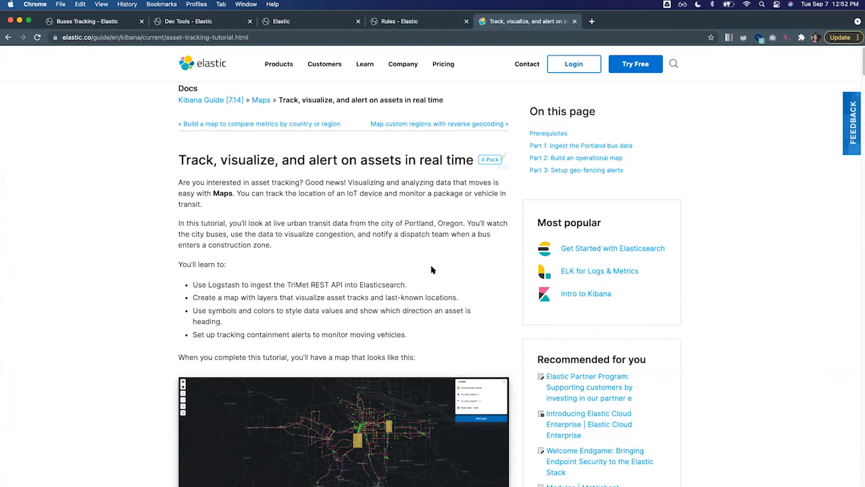
scroll(431, 269, "down", 2)
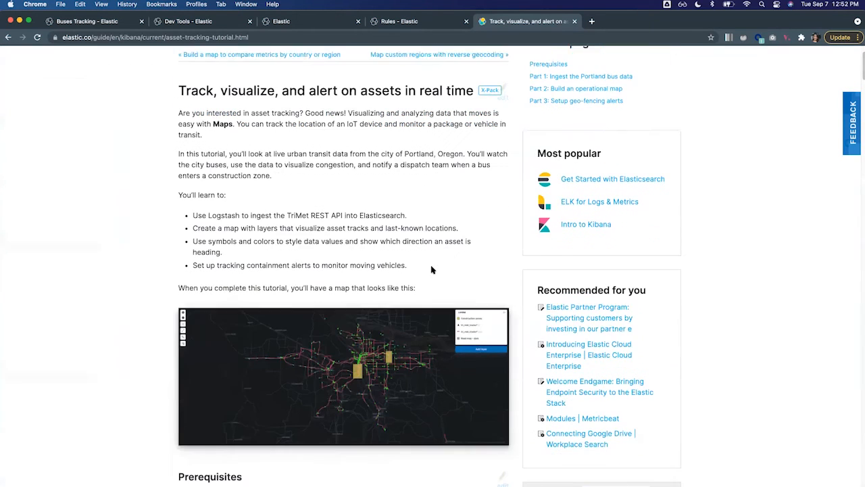
scroll(431, 269, "down", 15)
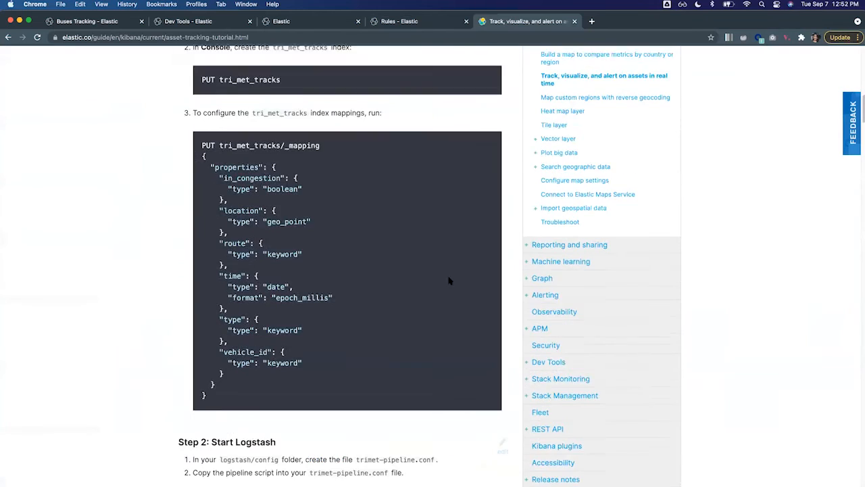
scroll(455, 285, "down", 18)
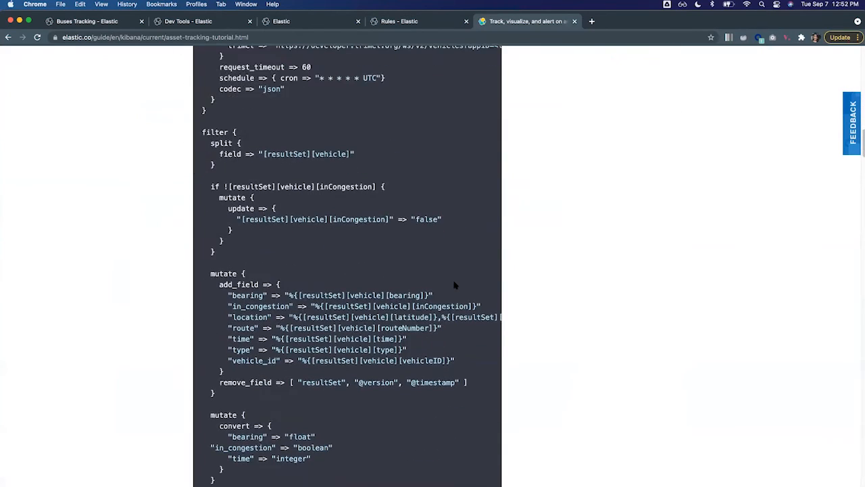
scroll(455, 284, "down", 15)
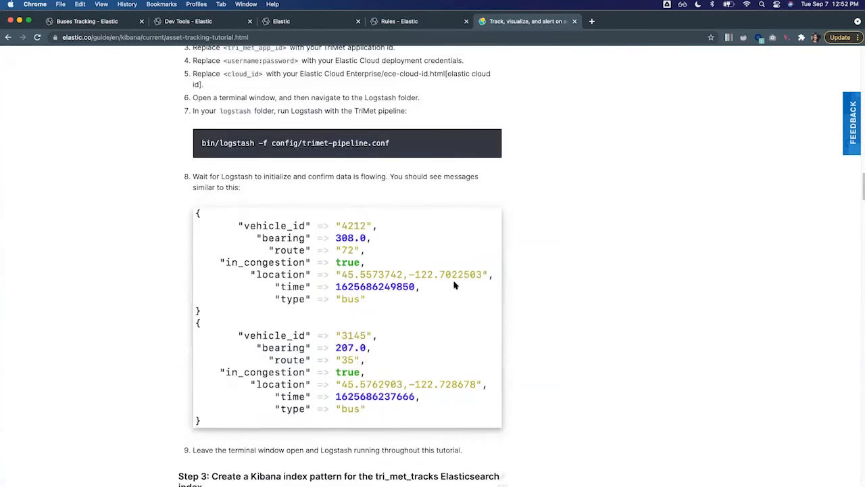
scroll(455, 285, "down", 3)
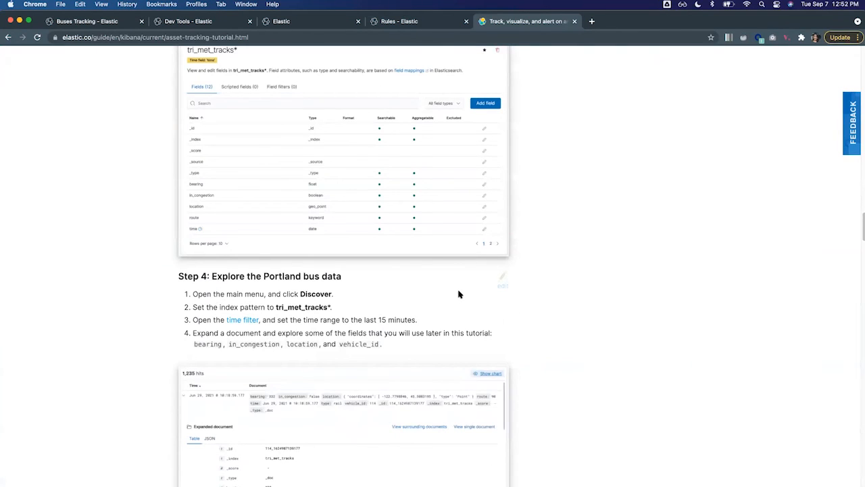
scroll(458, 294, "down", 10)
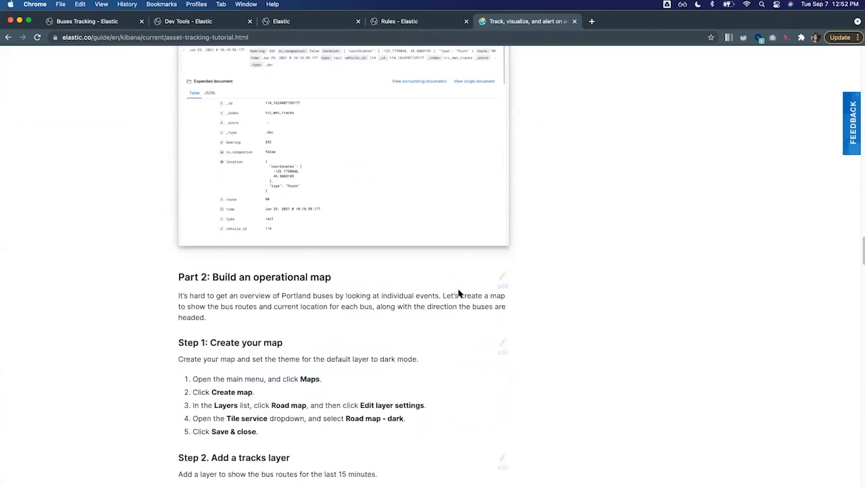
scroll(458, 293, "down", 15)
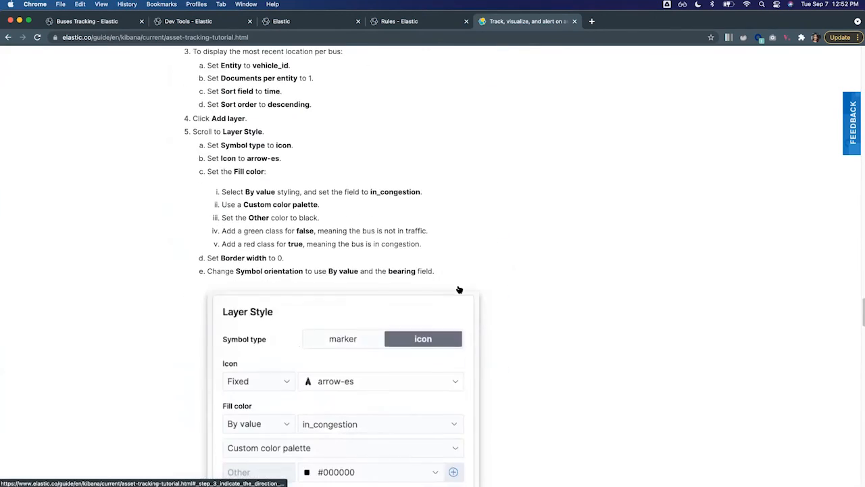
scroll(459, 289, "down", 15)
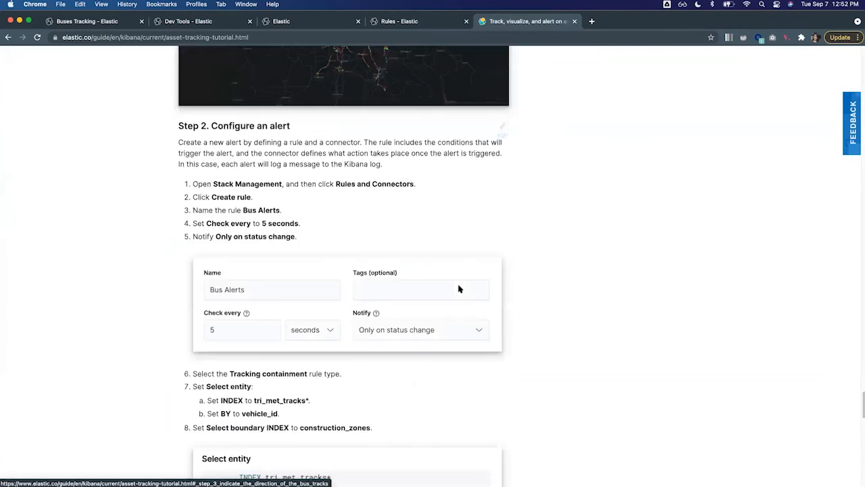
scroll(458, 289, "down", 5)
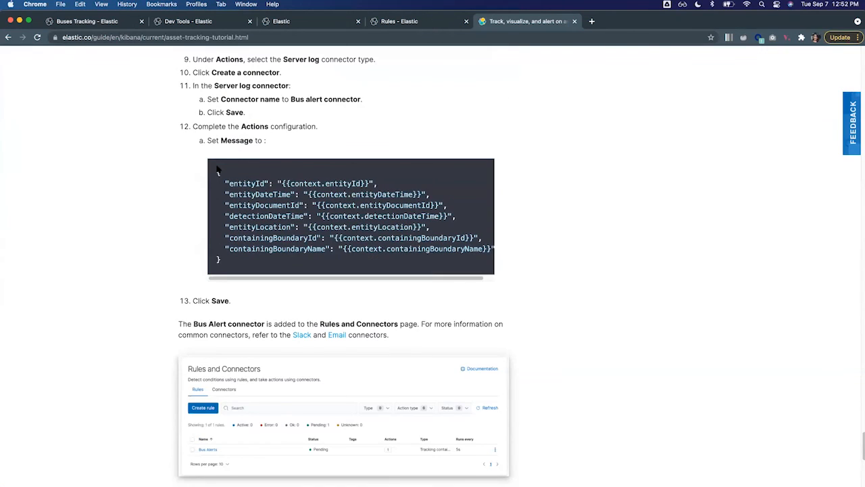
left_click_drag(218, 173, 264, 264)
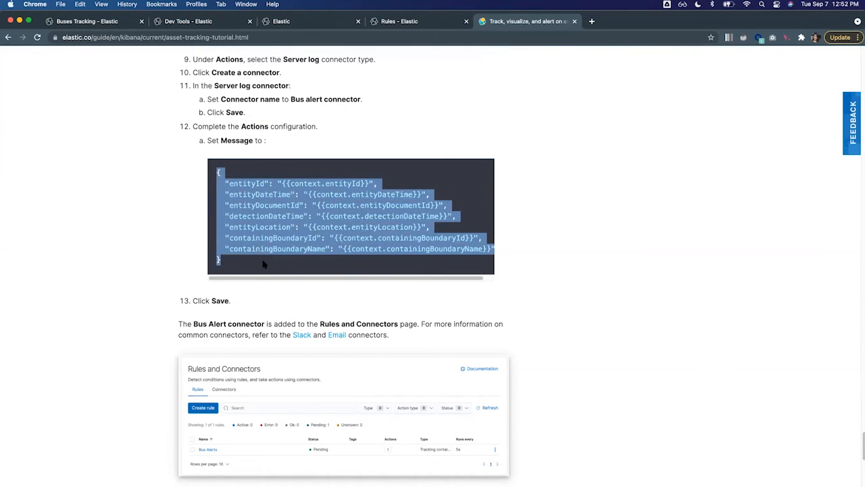
right_click(278, 215)
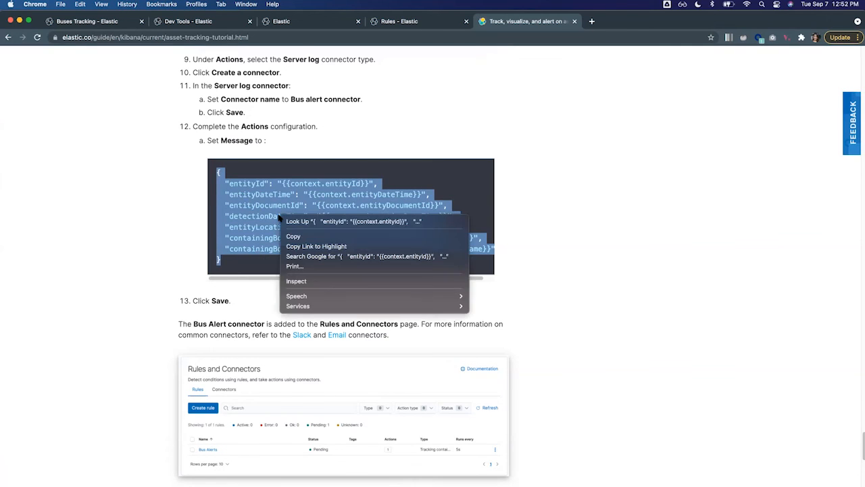
left_click(292, 237)
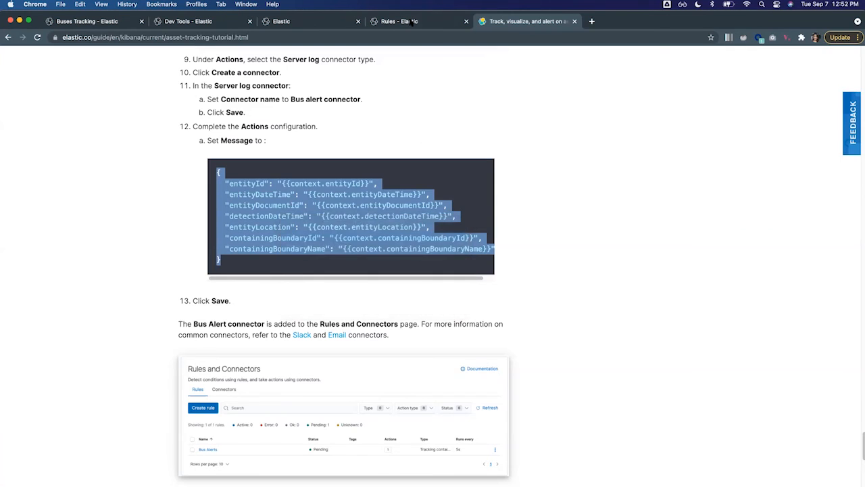
Return to the rule being created and paste the copied JSON template as the Bus alert connector's message, checking its full contents.
left_click(423, 20)
left_click(688, 385)
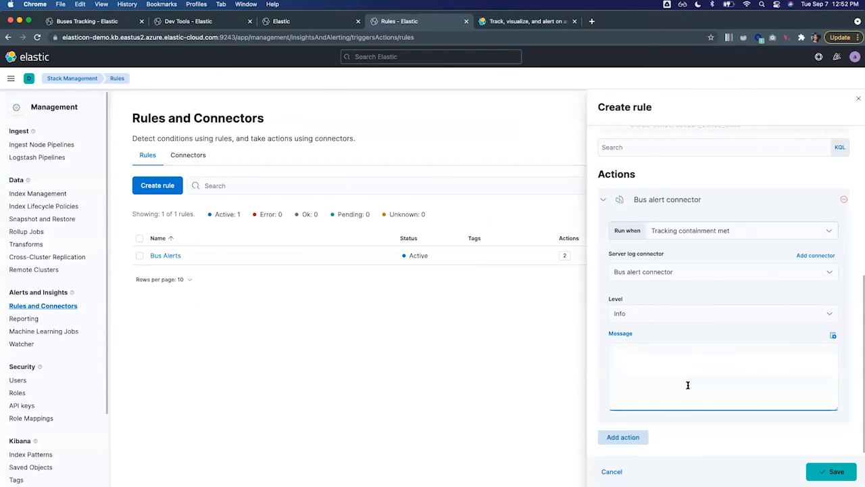
key("super+v")
scroll(689, 382, "up", 2)
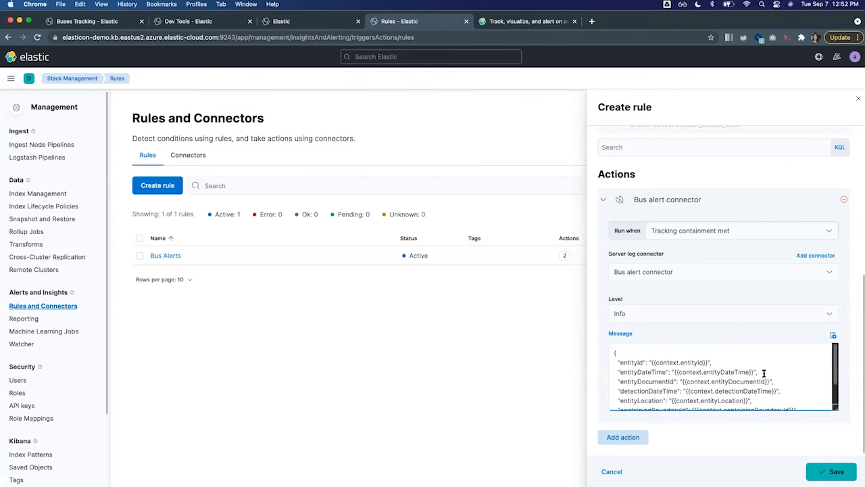
scroll(764, 373, "down", 1)
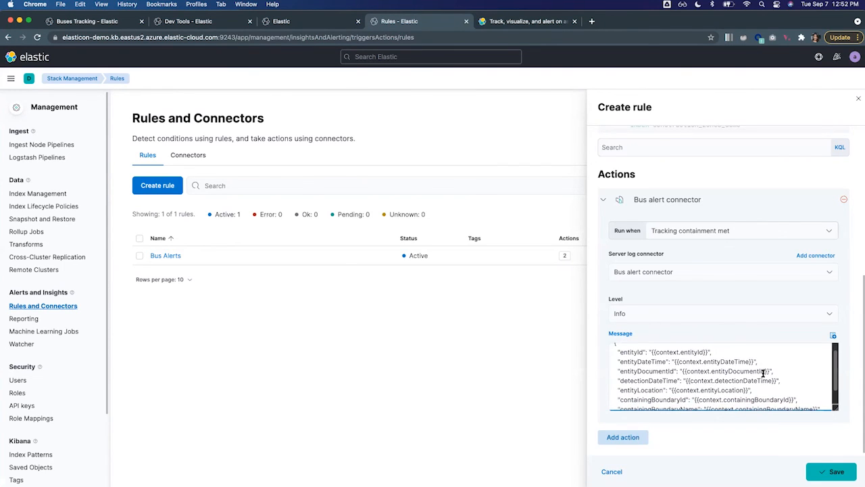
scroll(764, 374, "down", 2)
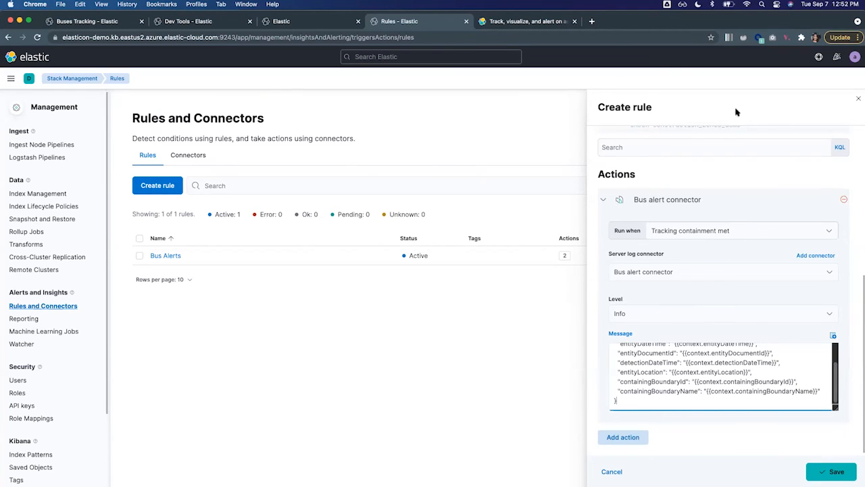
Review the action's run conditions, keep Tracking containment met, and save the rule.
left_click(831, 232)
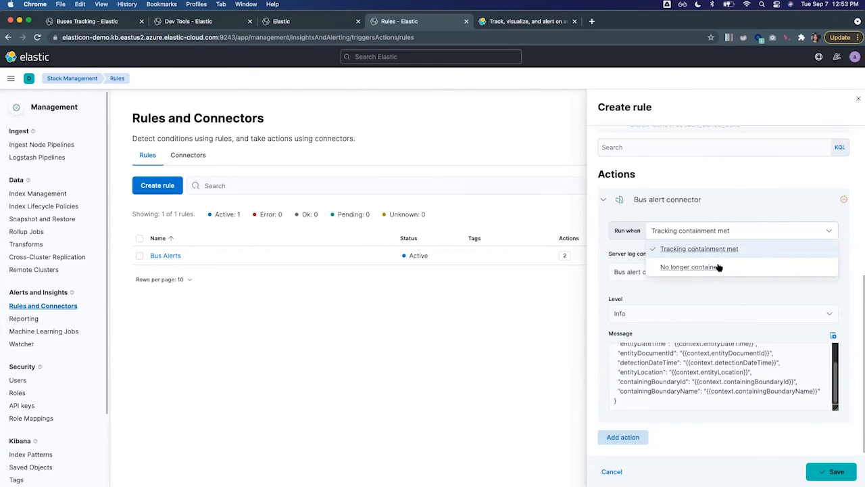
left_click(728, 179)
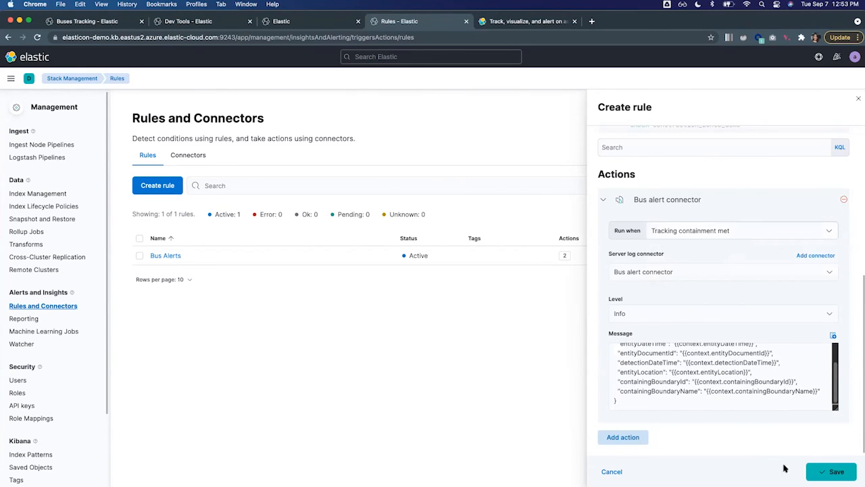
left_click(836, 472)
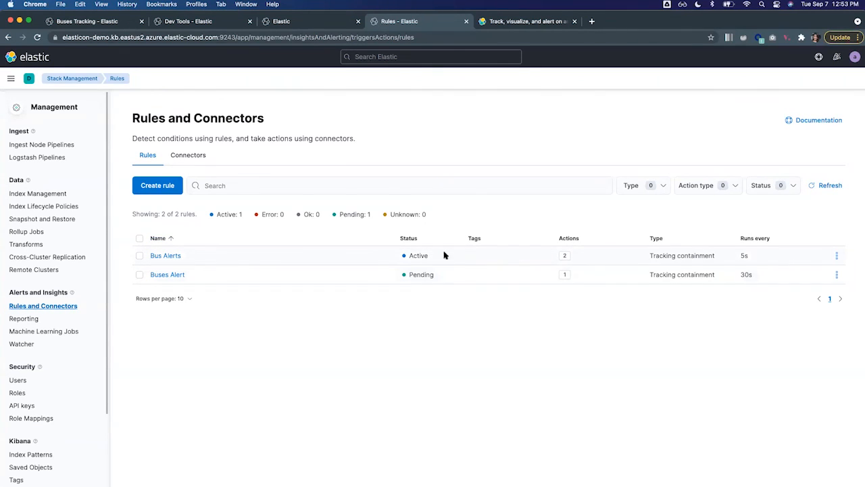
Open the existing Bus Alerts rule and look through the first two pages of its alerts.
left_click(173, 257)
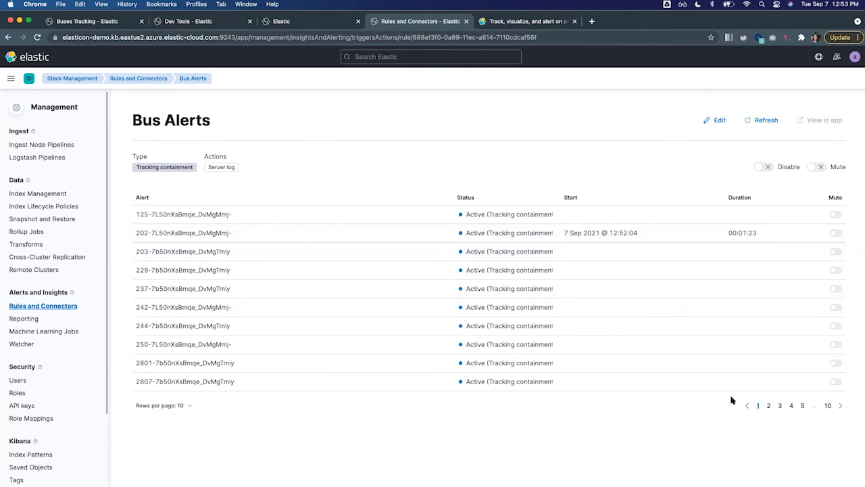
left_click(769, 406)
left_click(758, 406)
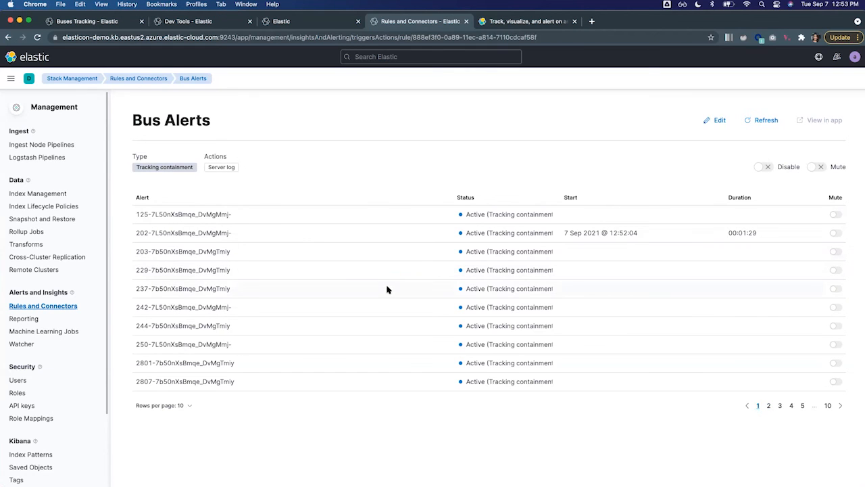